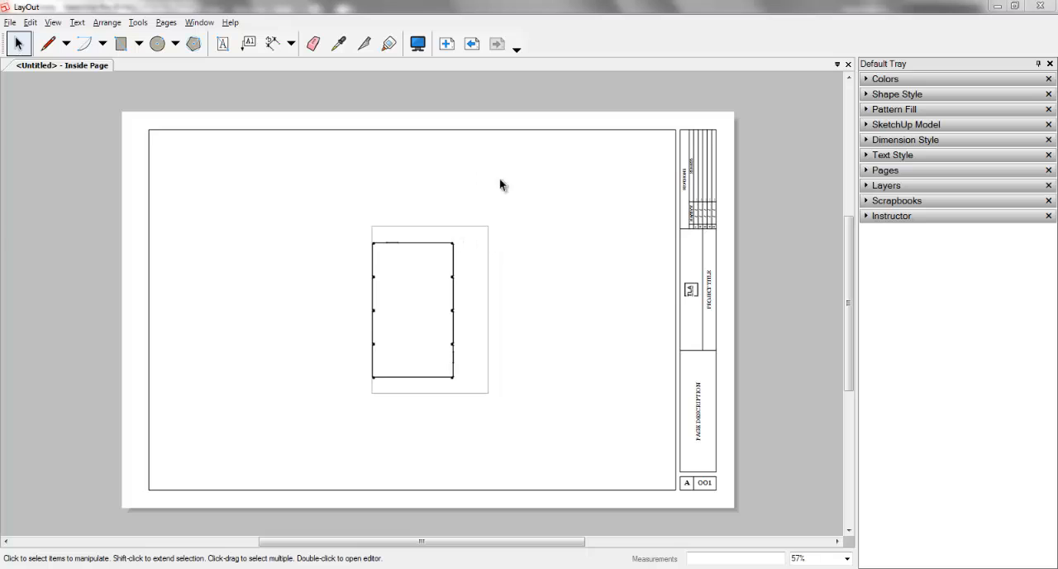
Step: Select the floor plan viewport and expand the Instructor, Layers and SketchUp Model settings, keeping Scrapbooks collapsed
left_click(490, 236)
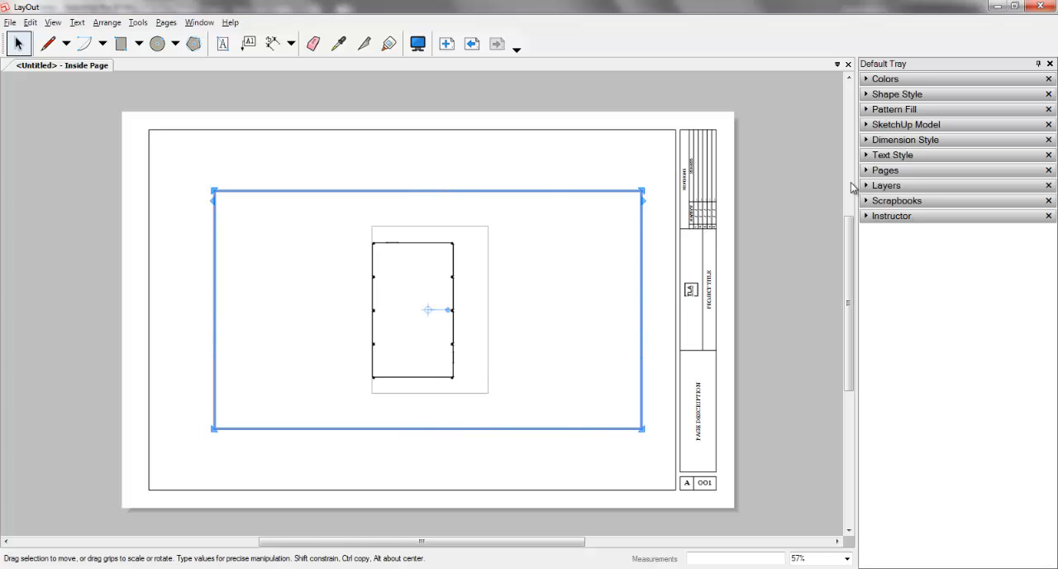
left_click(915, 216)
left_click(896, 201)
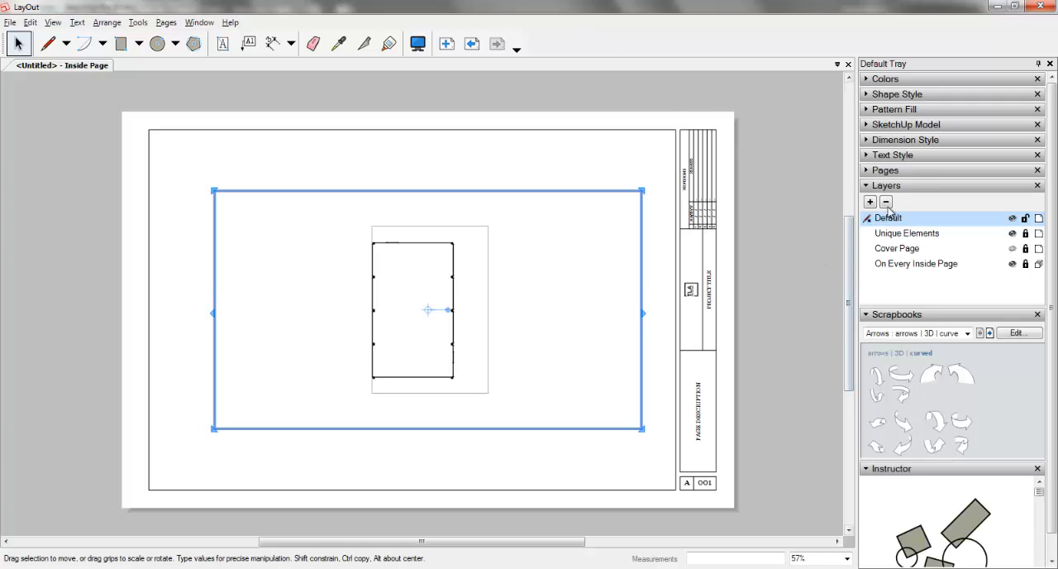
left_click(888, 315)
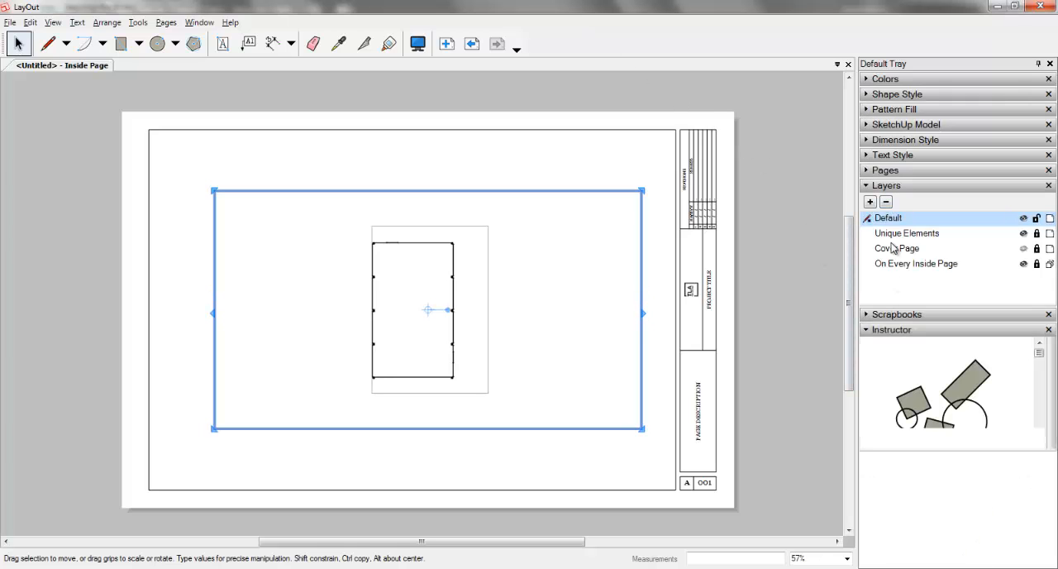
left_click(895, 125)
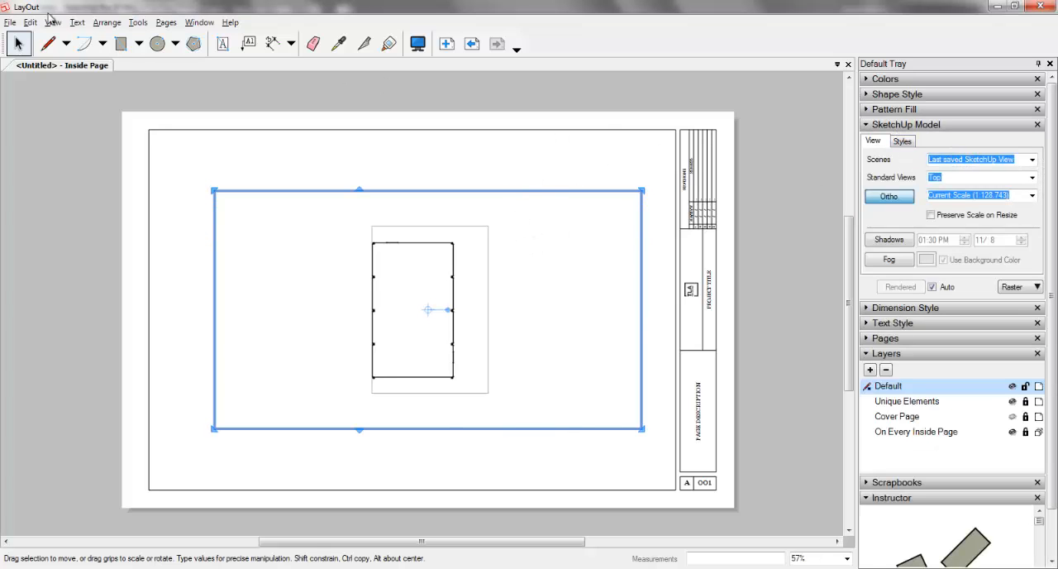
left_click(10, 23)
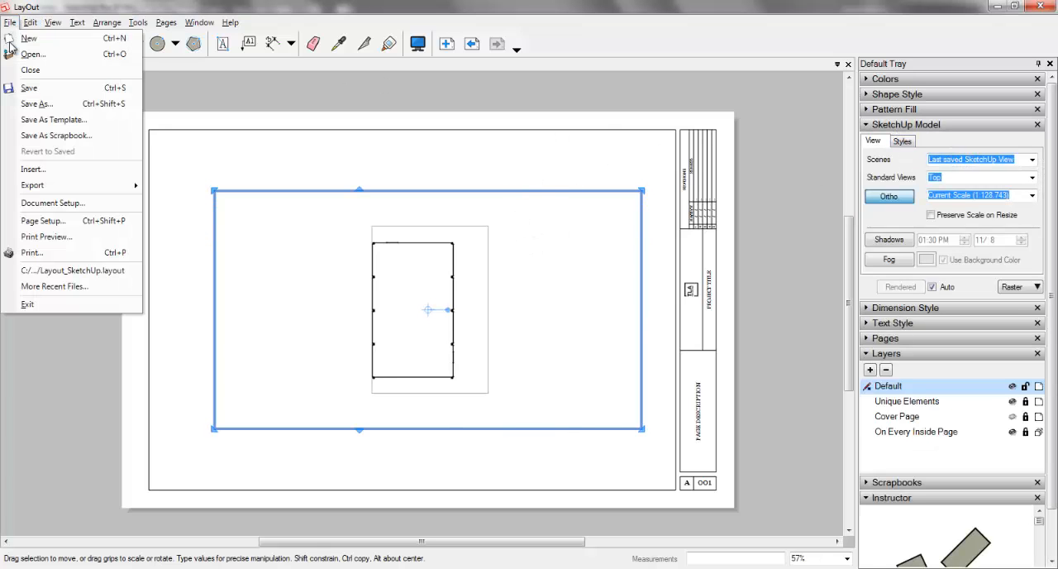
left_click(64, 170)
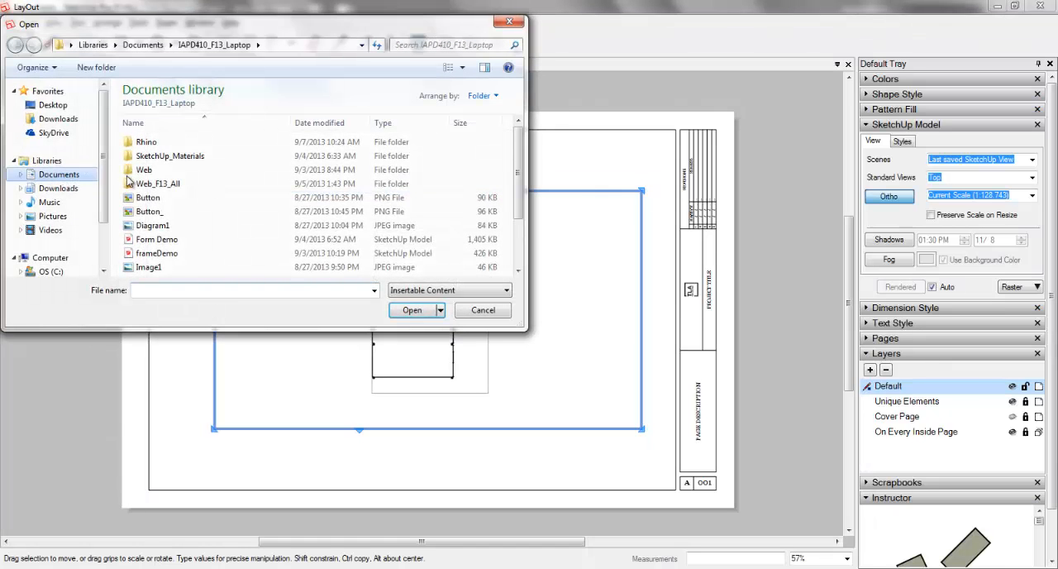
left_click(479, 310)
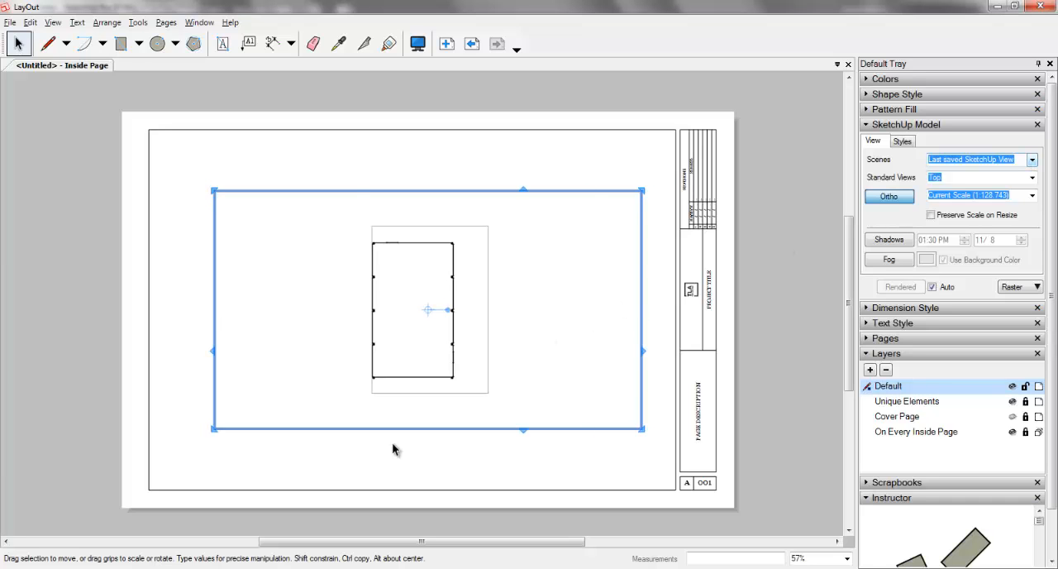
Step: Switch to the frameDemo model in SketchUp and activate Scene 1
mouse_move(281, 567)
left_click(329, 517)
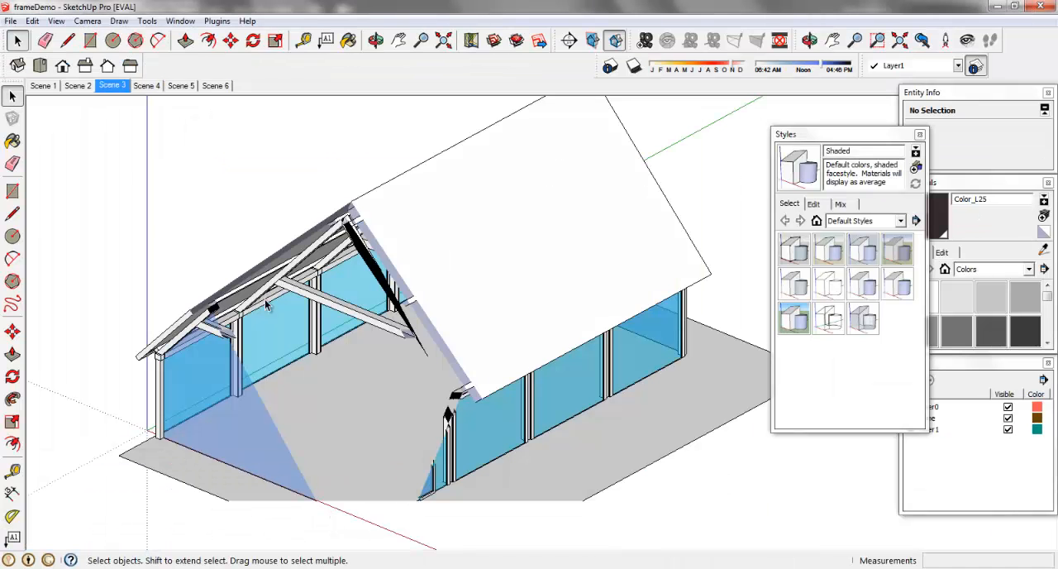
left_click(44, 88)
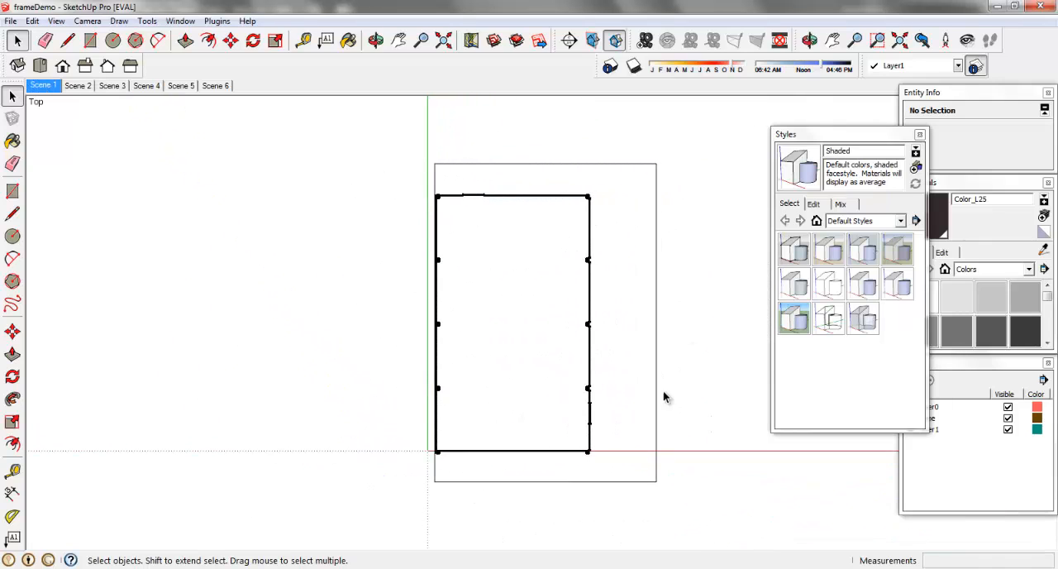
left_click(317, 567)
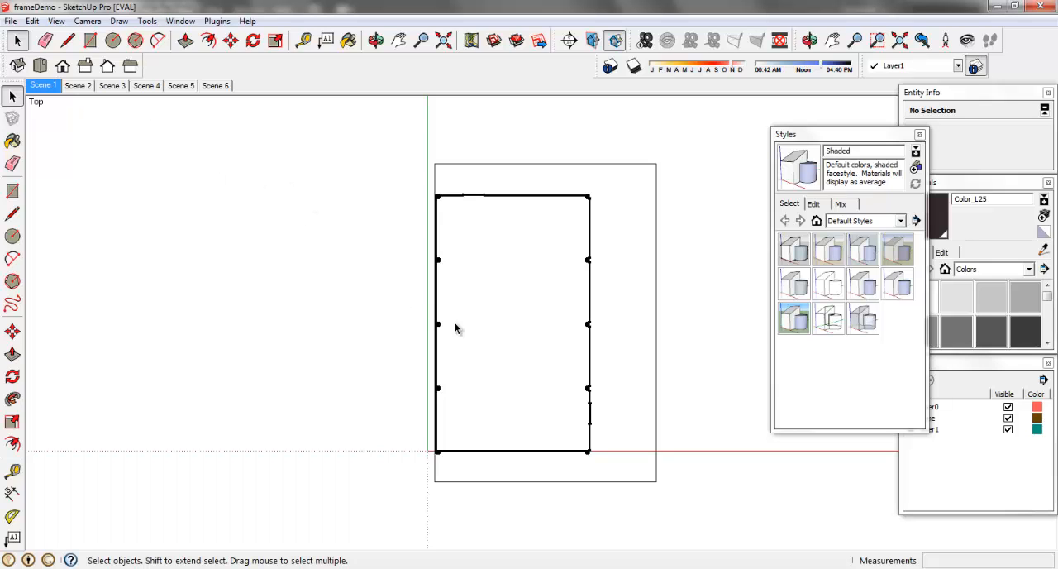
Step: Update Scene 1 with an angled 3D view of the building instead of the top view, and save the model
key("o")
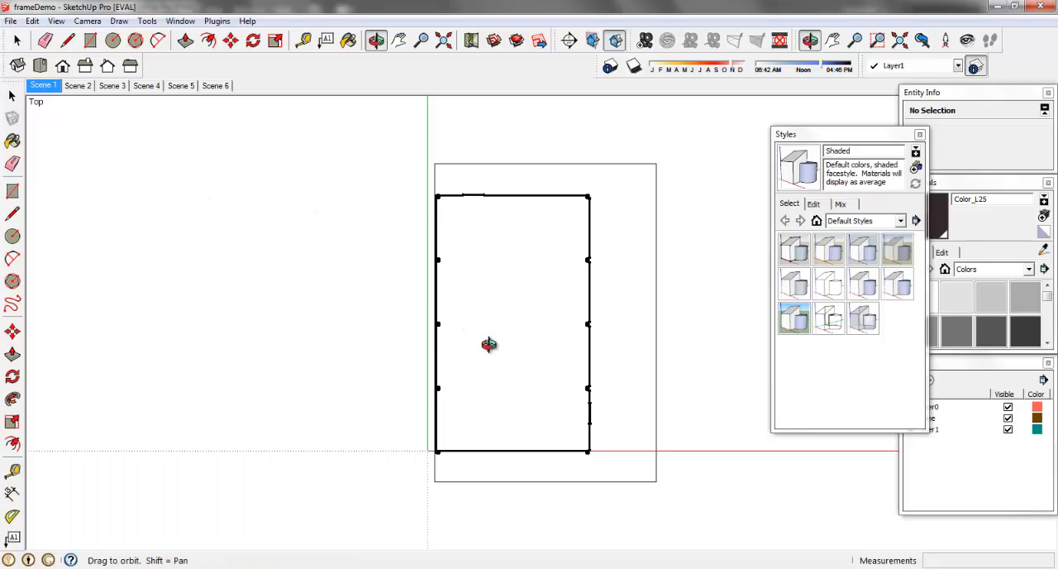
left_click_drag(487, 345, 282, 148)
key("space")
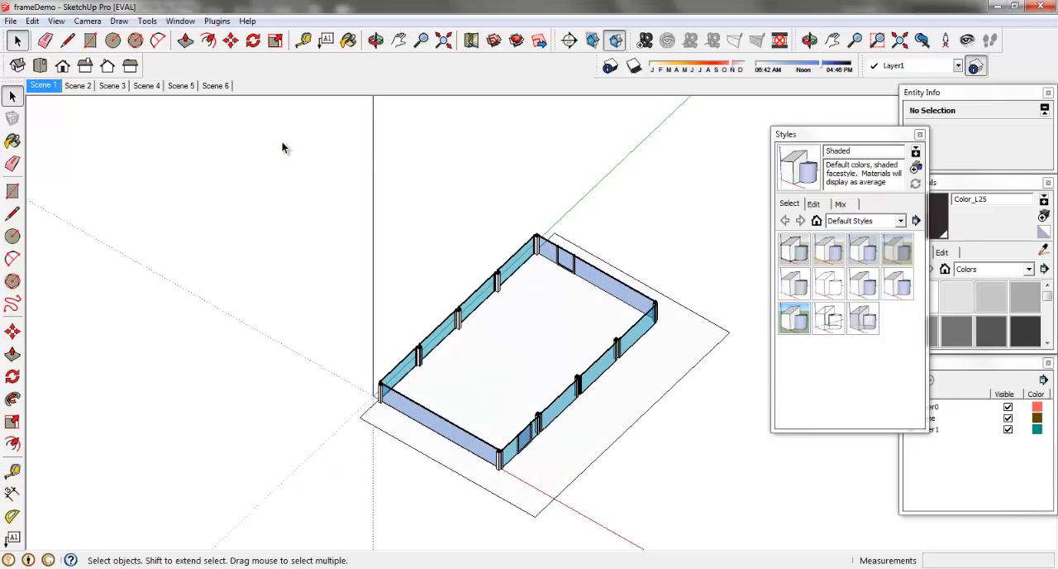
right_click(44, 91)
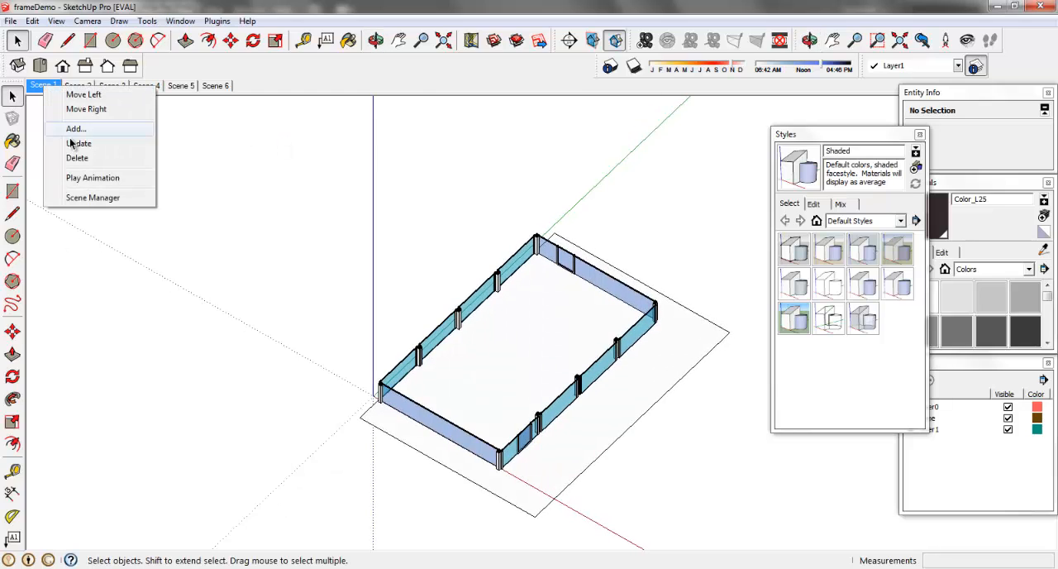
left_click(79, 148)
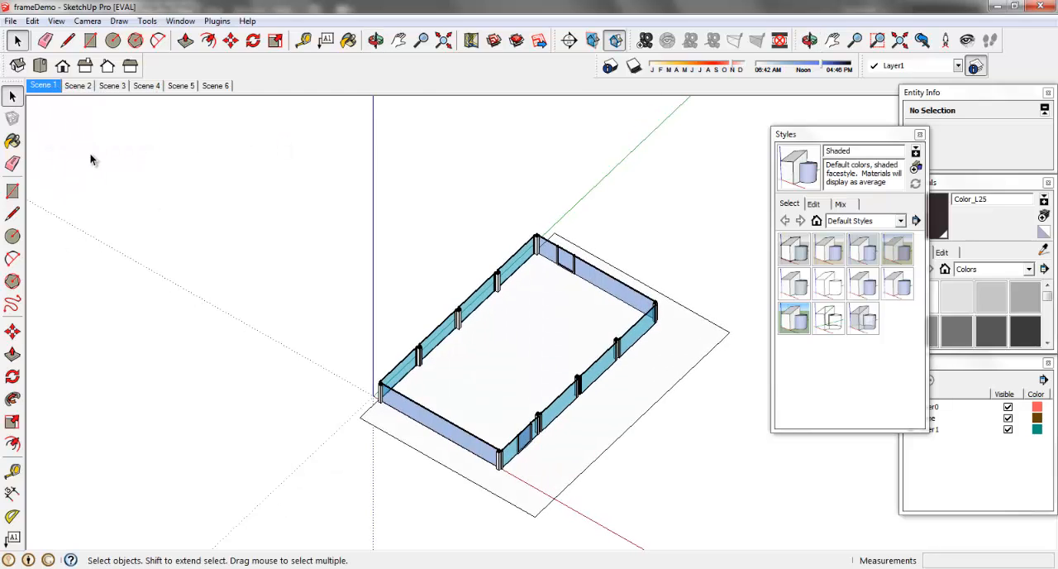
left_click(11, 21)
left_click(32, 71)
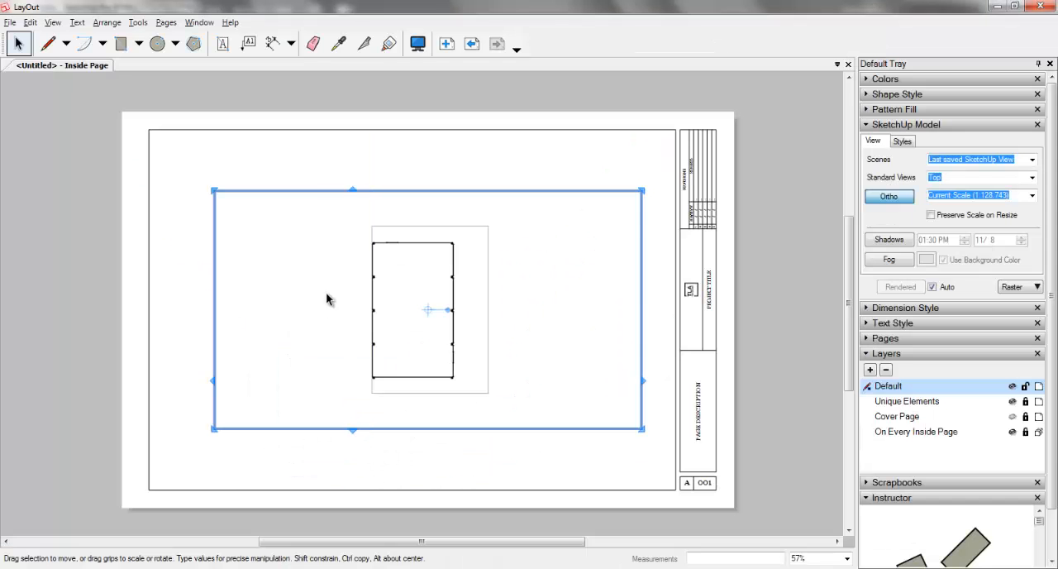
Step: Switch to LayOut and update the frameDemo.skp reference in the document setup
left_click(11, 21)
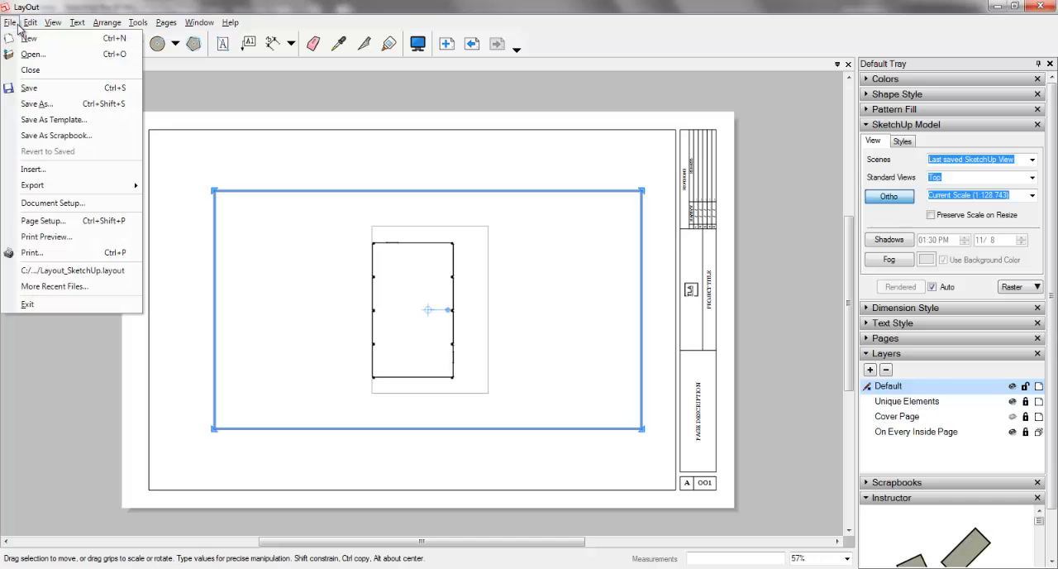
left_click(67, 203)
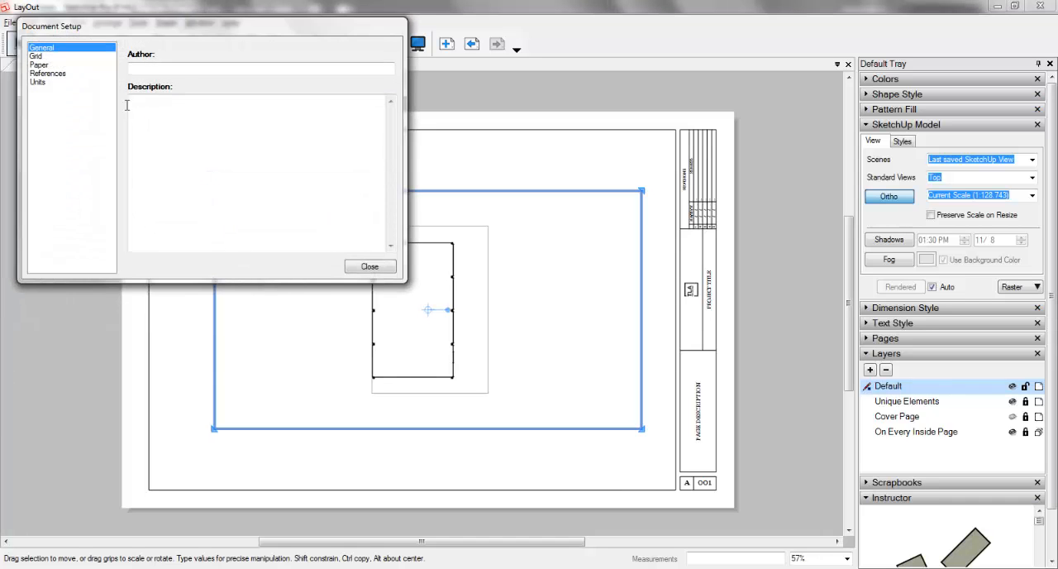
left_click_drag(178, 33, 334, 183)
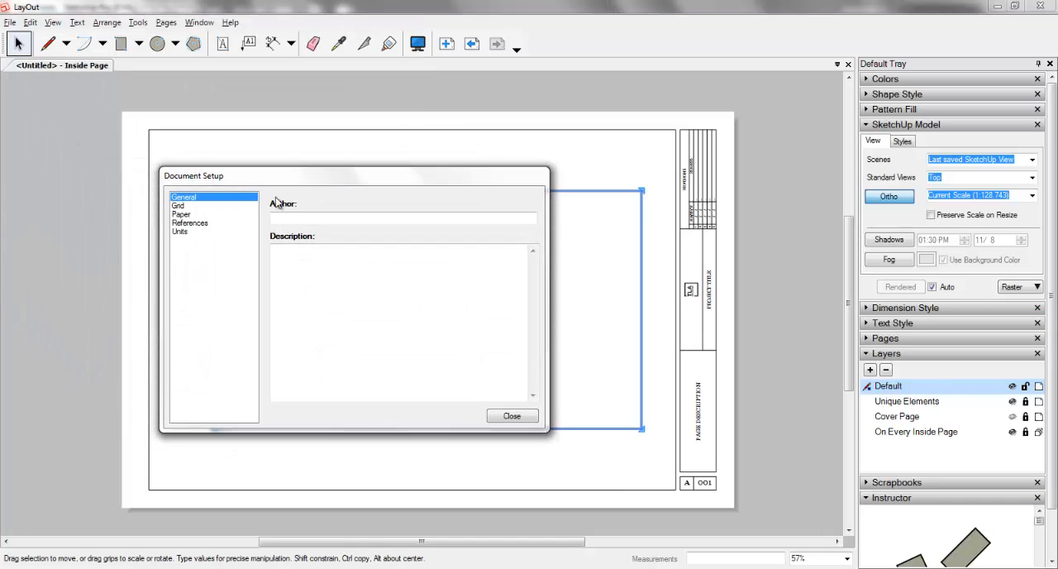
left_click(189, 223)
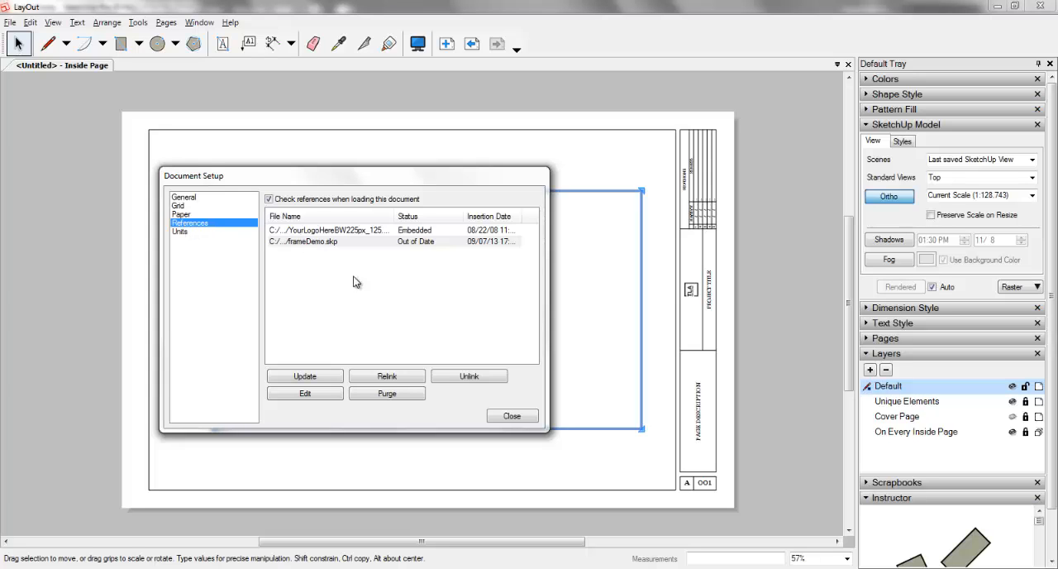
left_click(416, 243)
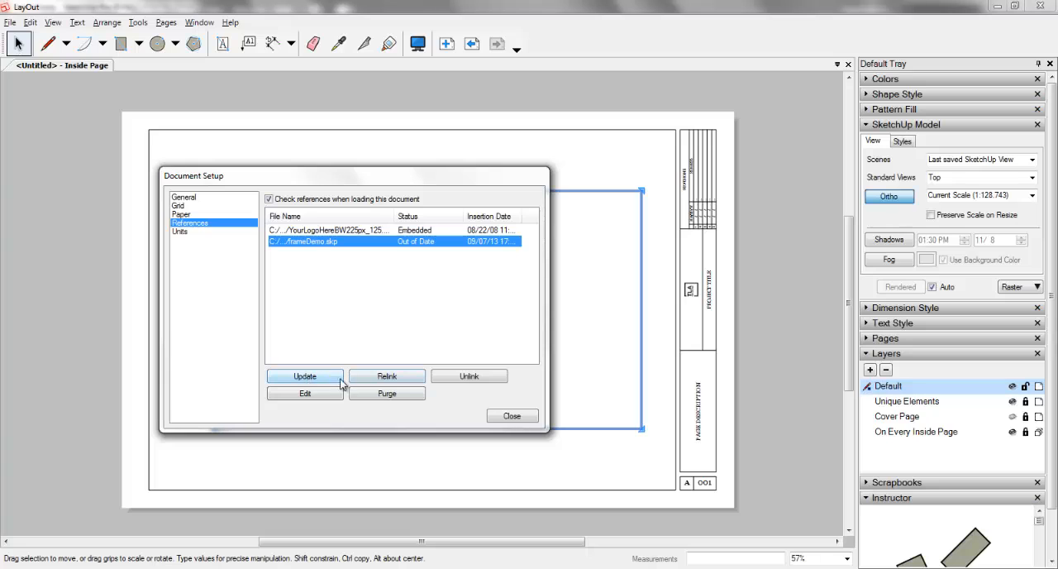
left_click(301, 378)
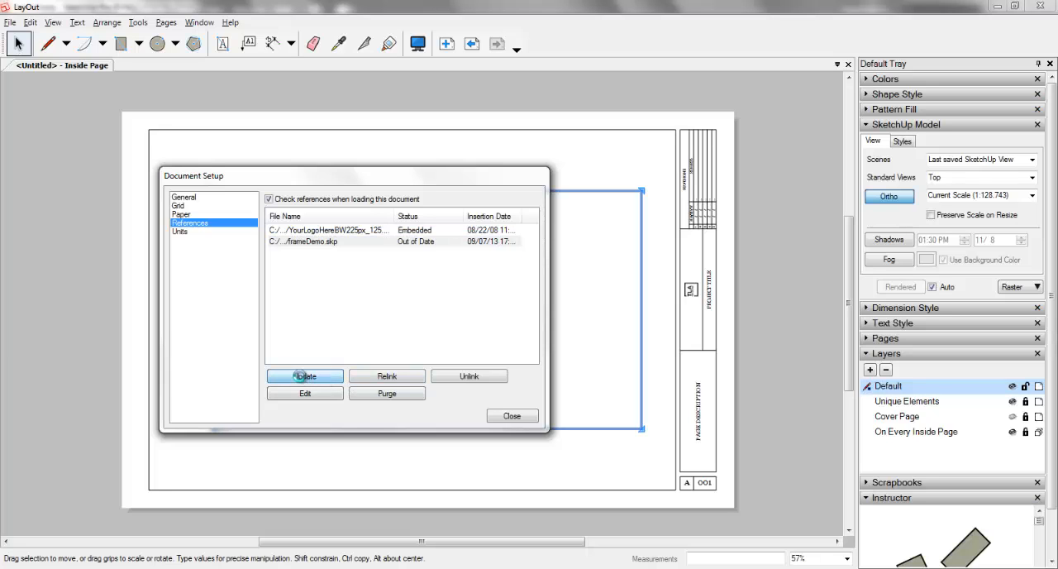
left_click(508, 418)
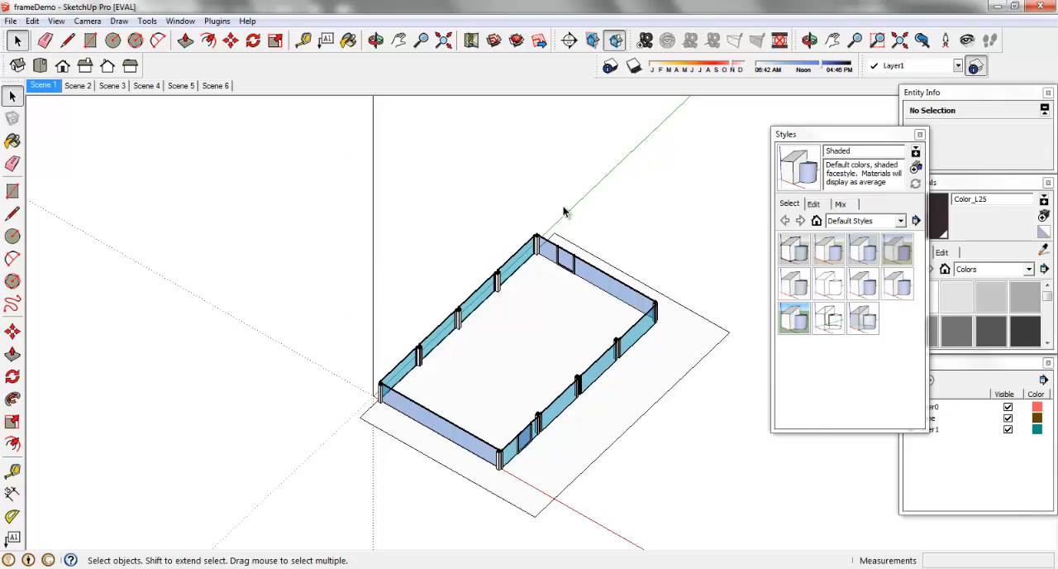
Step: Switch back to SketchUp, update Scene 1 once more with the angled view, and save the model
right_click(38, 74)
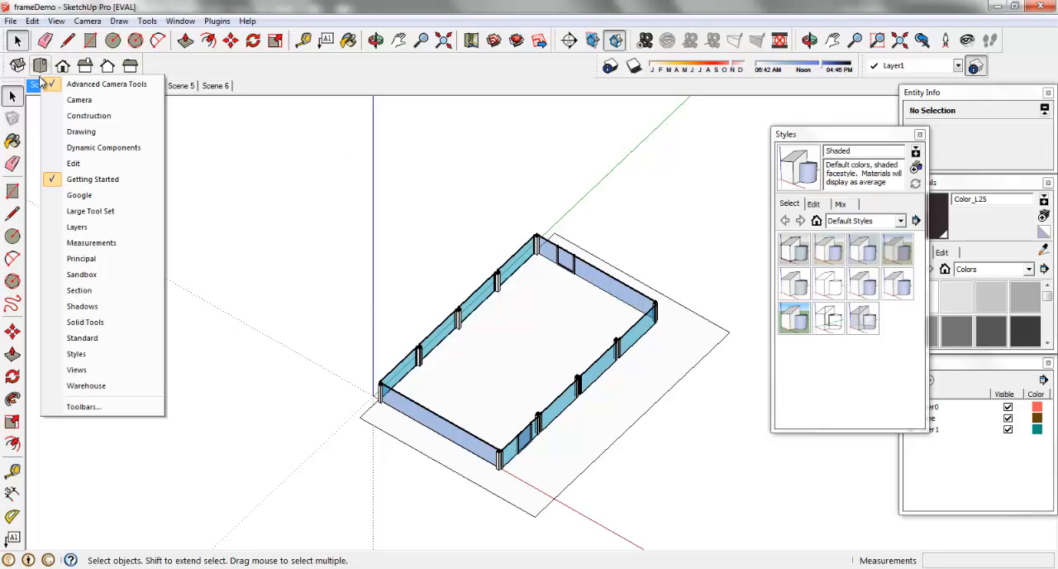
right_click(36, 83)
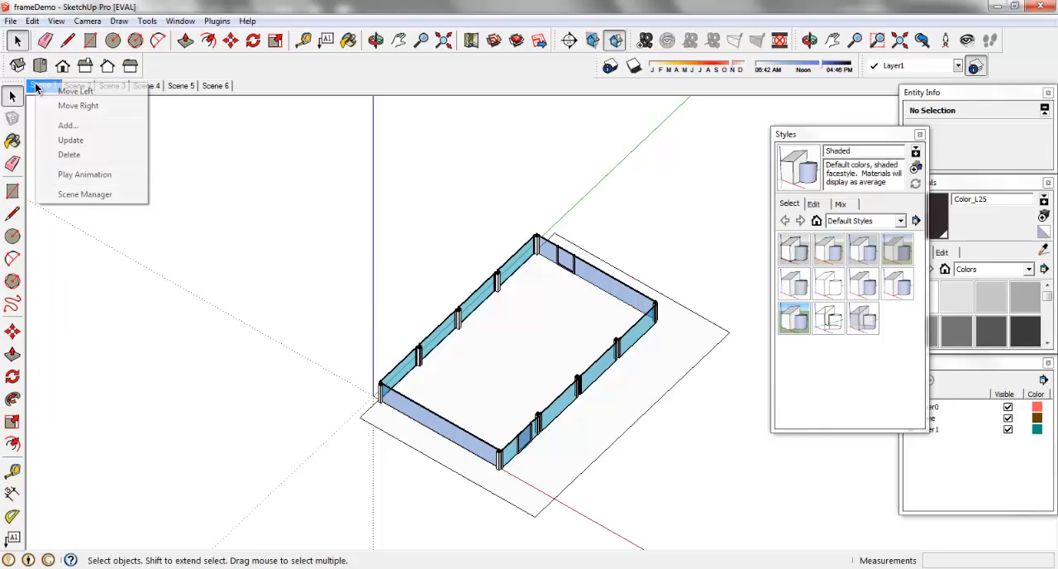
left_click(85, 147)
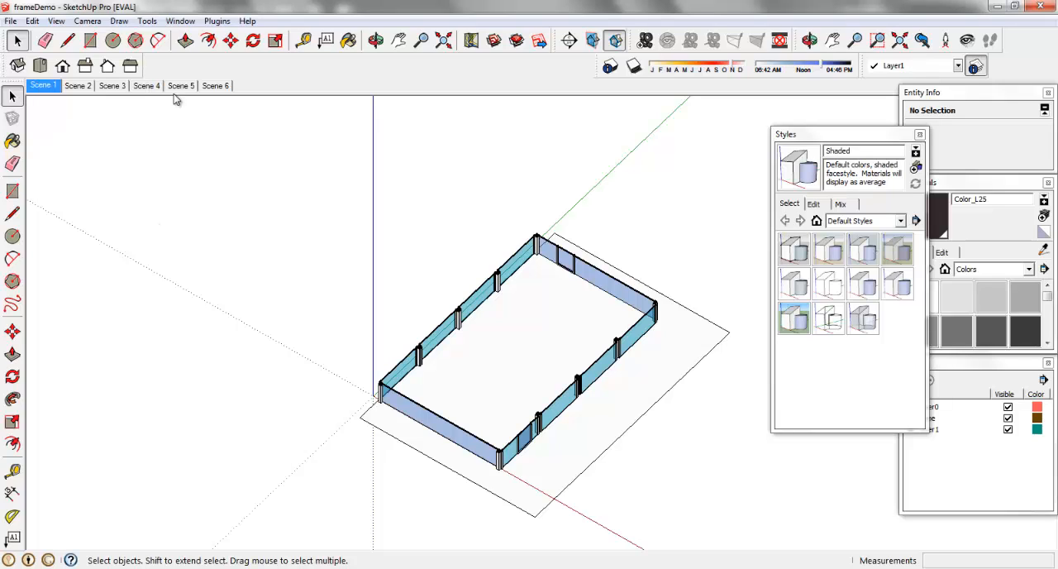
left_click(11, 20)
left_click(47, 70)
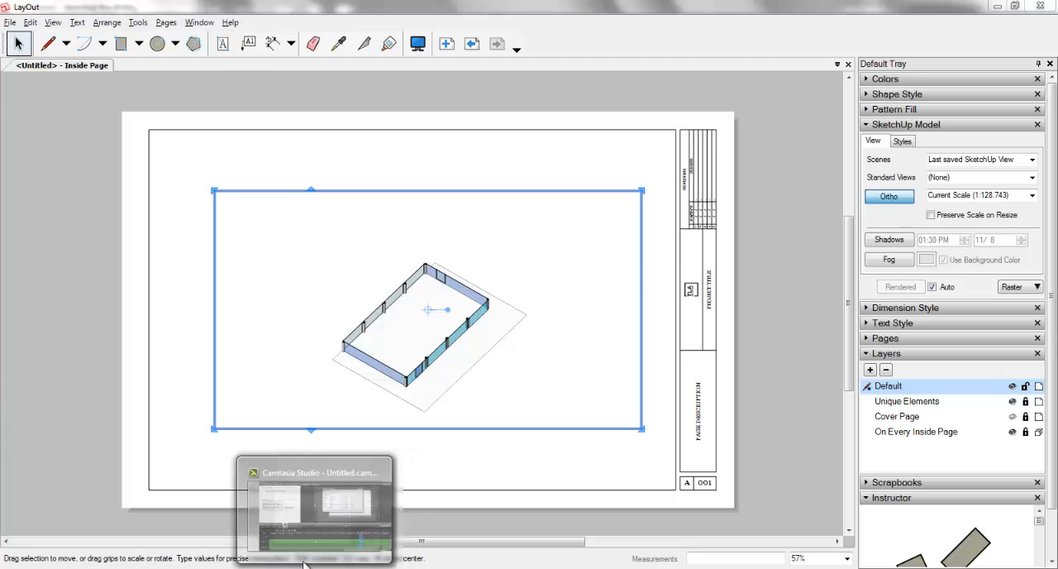
Step: Return to SketchUp, update Scene 1 with the standard Top view, and save the model
left_click(319, 491)
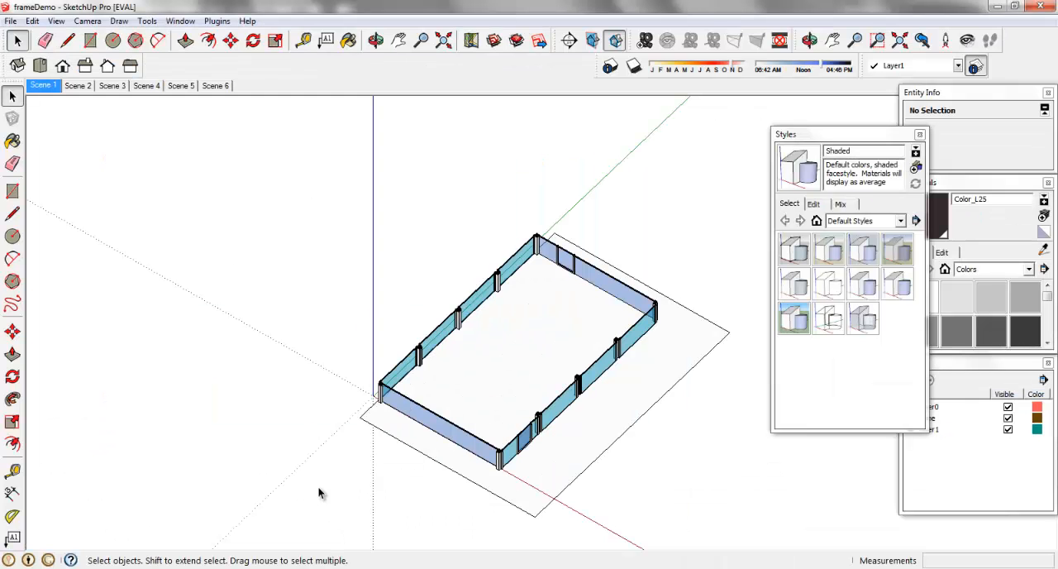
left_click(39, 65)
right_click(52, 91)
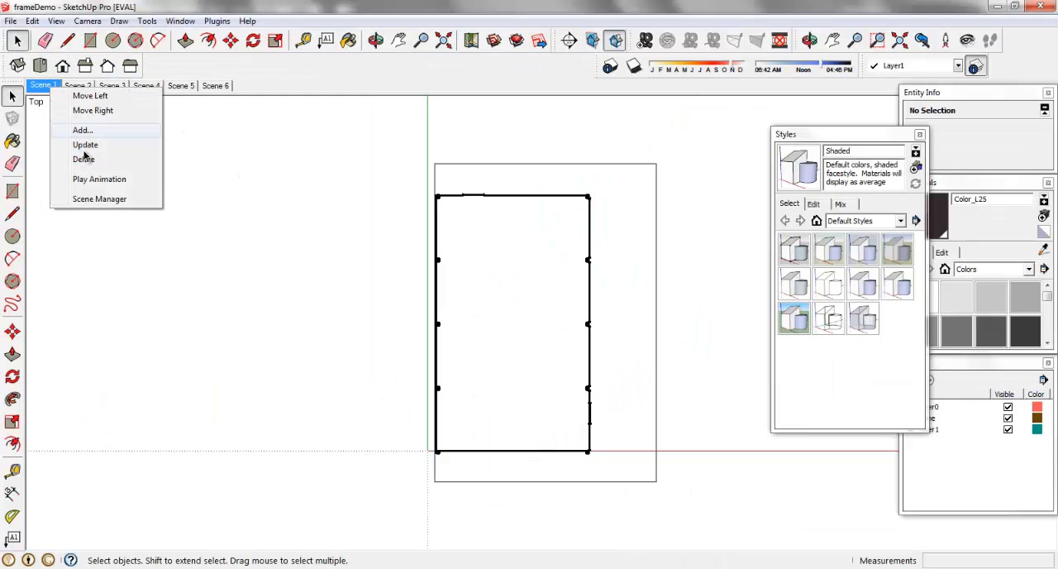
left_click(97, 142)
left_click(11, 21)
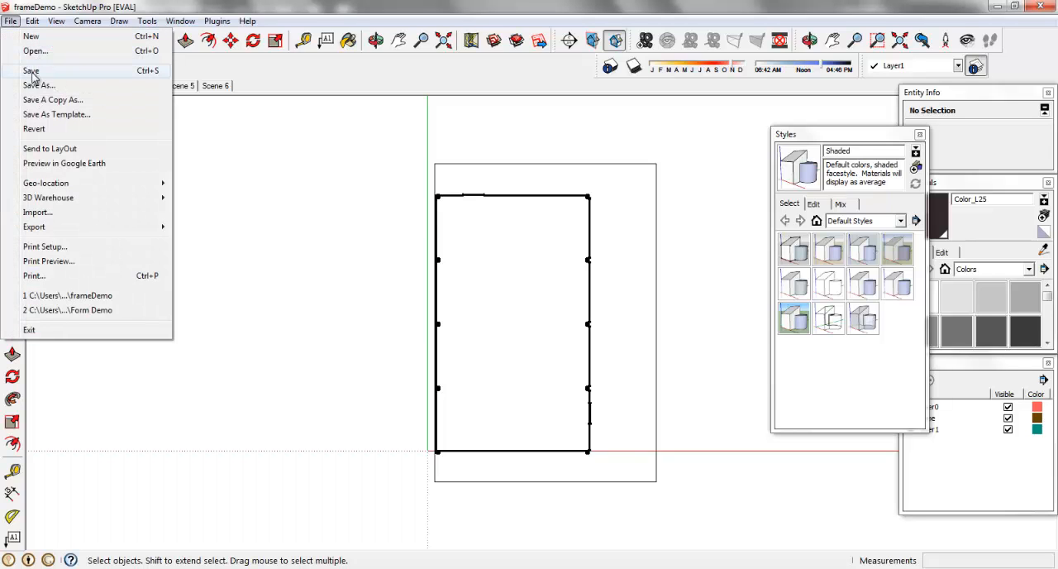
left_click(29, 77)
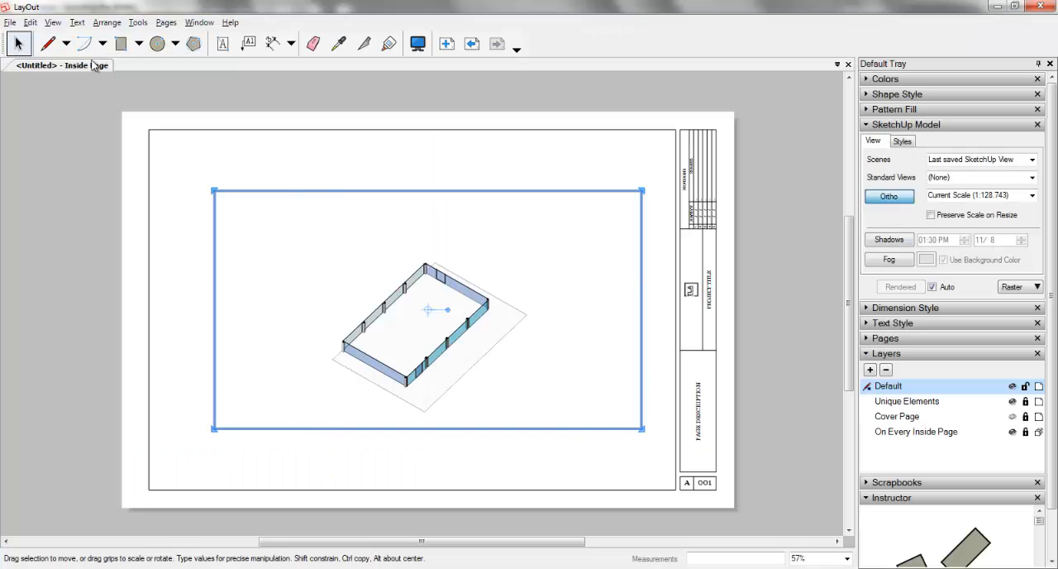
Step: Back in LayOut, update the frameDemo.skp reference in the document setup so the viewport uses the saved model
left_click(10, 22)
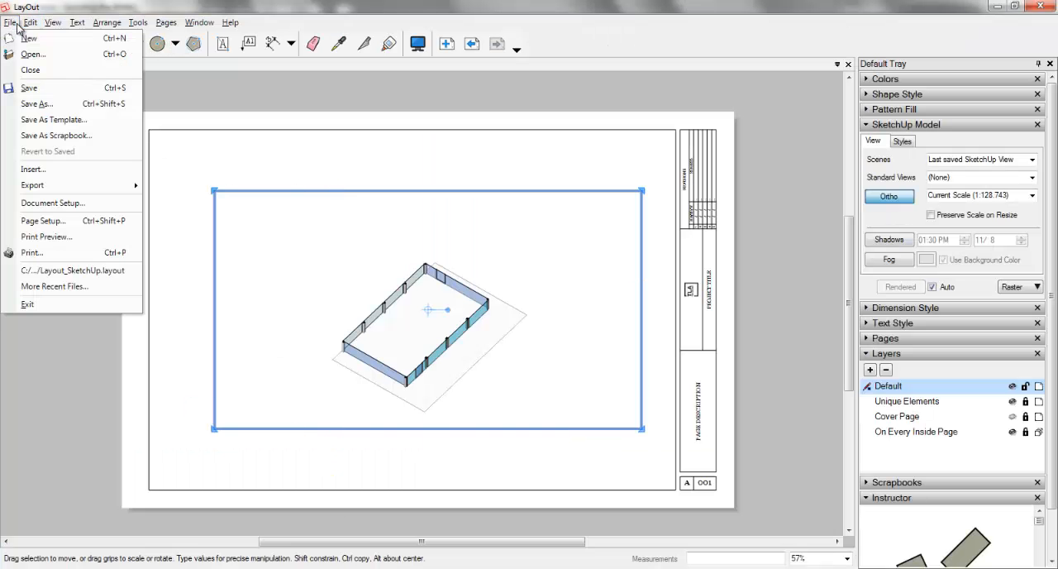
left_click(62, 202)
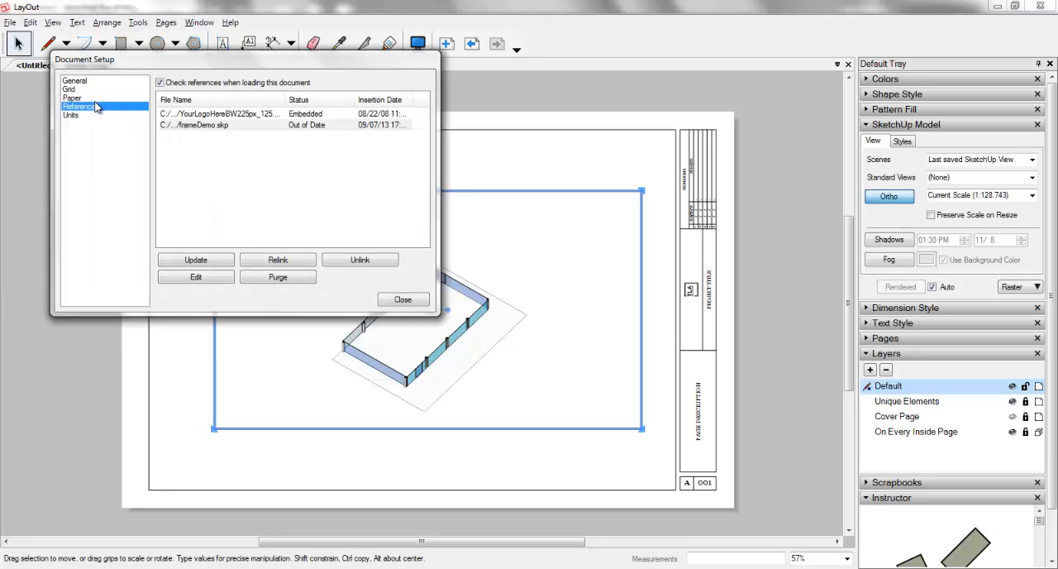
left_click(205, 126)
left_click(205, 260)
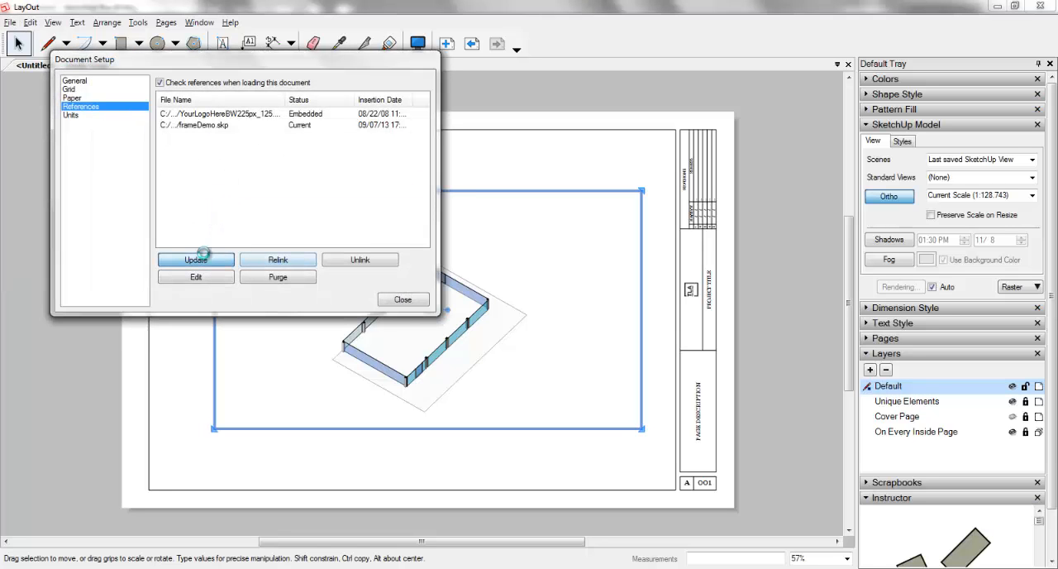
left_click(403, 300)
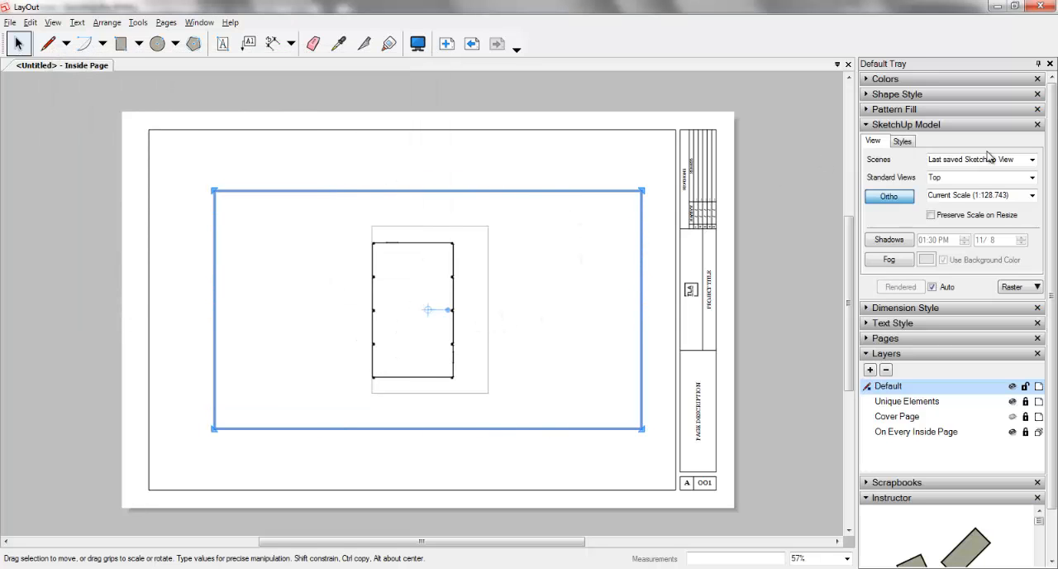
Step: Set the viewport to Scene 1 at a scale of 1/4" = 1'-0" (1:48)
left_click(1032, 160)
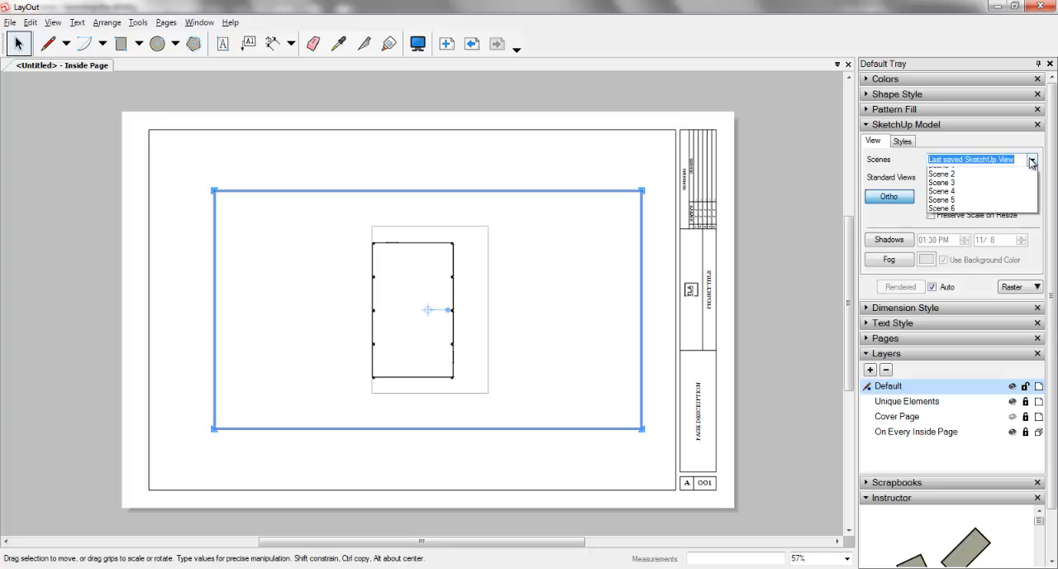
left_click(932, 181)
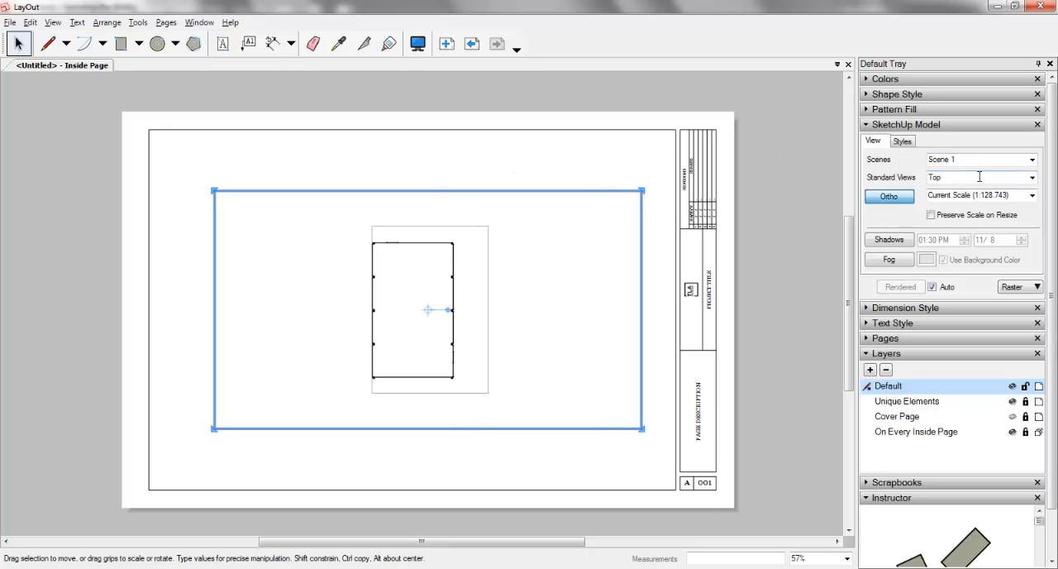
left_click(1032, 196)
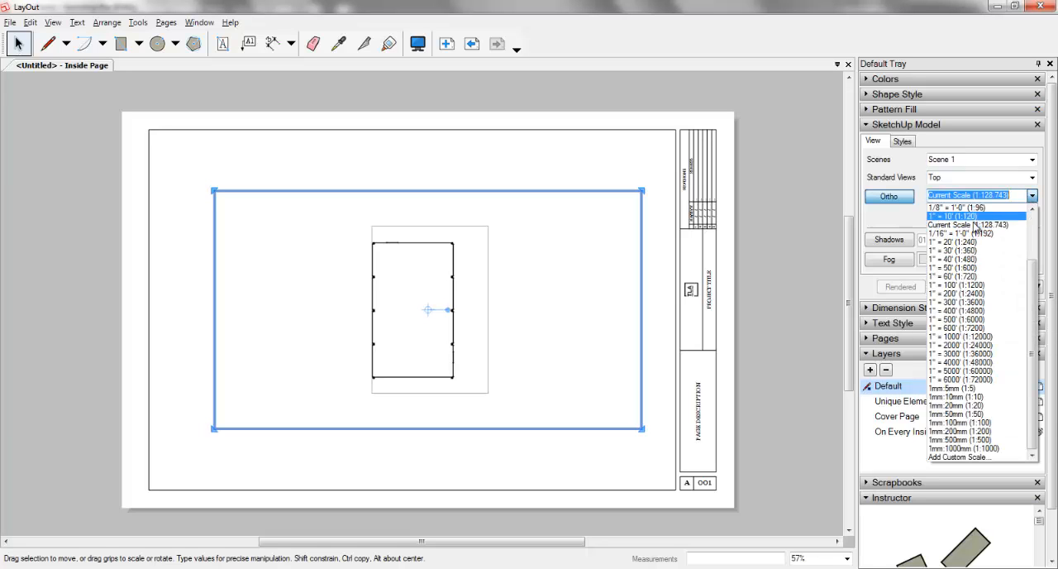
scroll(980, 245, "up", 3)
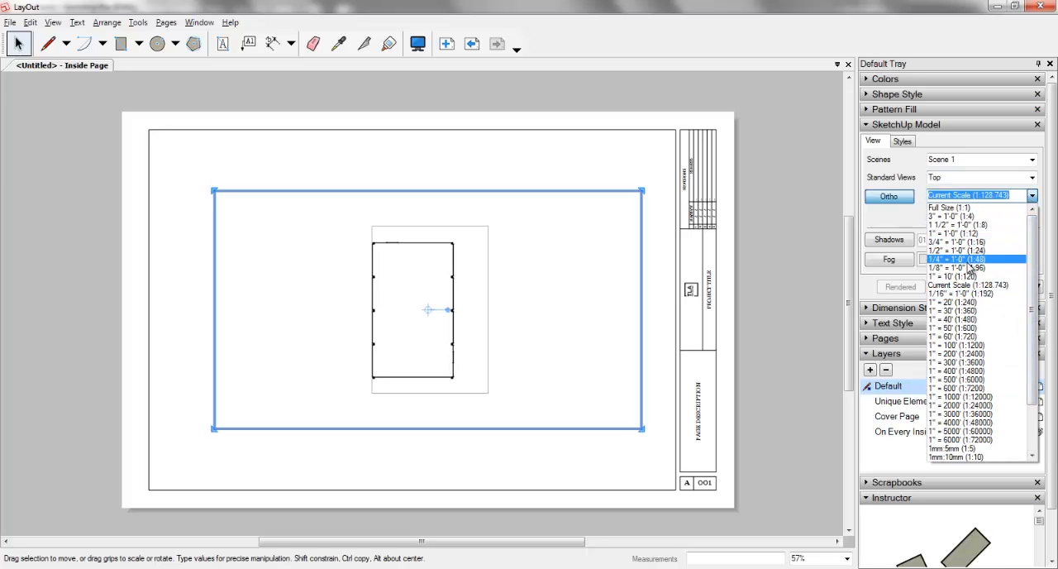
left_click(963, 259)
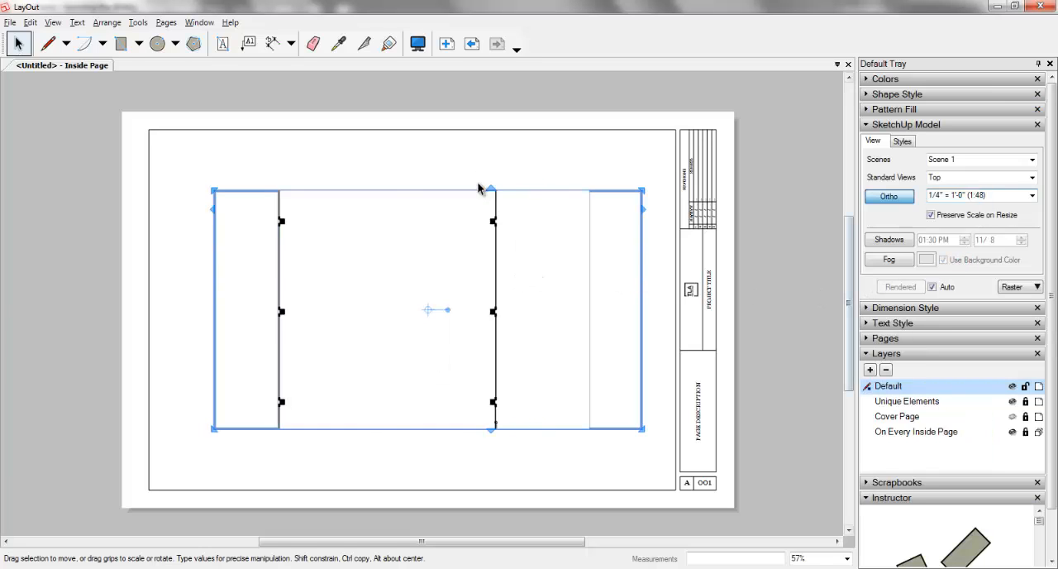
Step: Reposition the model viewport and extend its upper and lower edges to uncover more of the frame plan
mouse_move(435, 191)
left_mouse_down()
mouse_move(441, 149)
mouse_move(426, 201)
left_mouse_up()
left_click_drag(430, 171, 430, 150)
left_click_drag(452, 444, 438, 491)
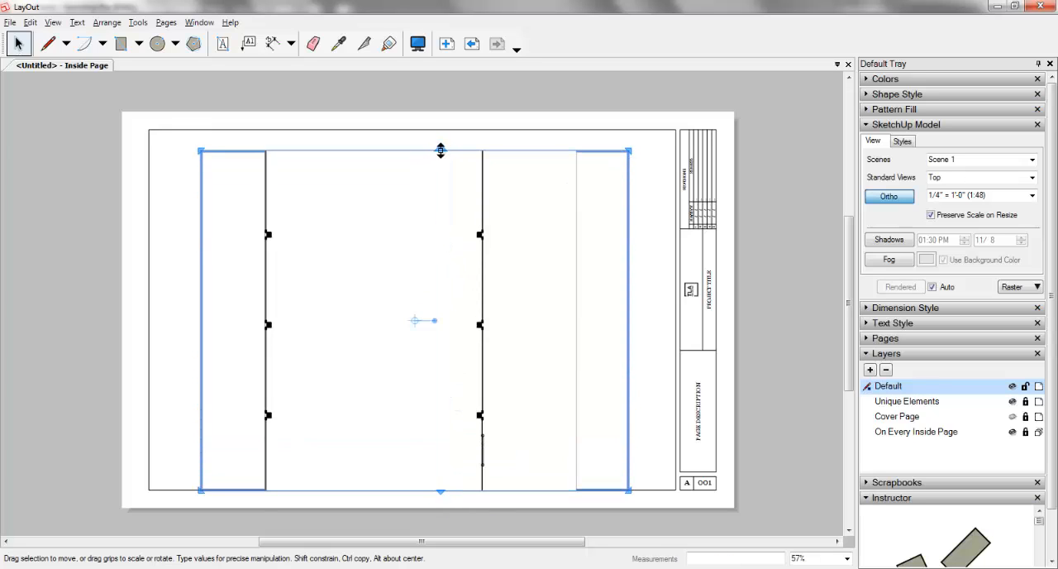
left_click_drag(438, 153, 439, 122)
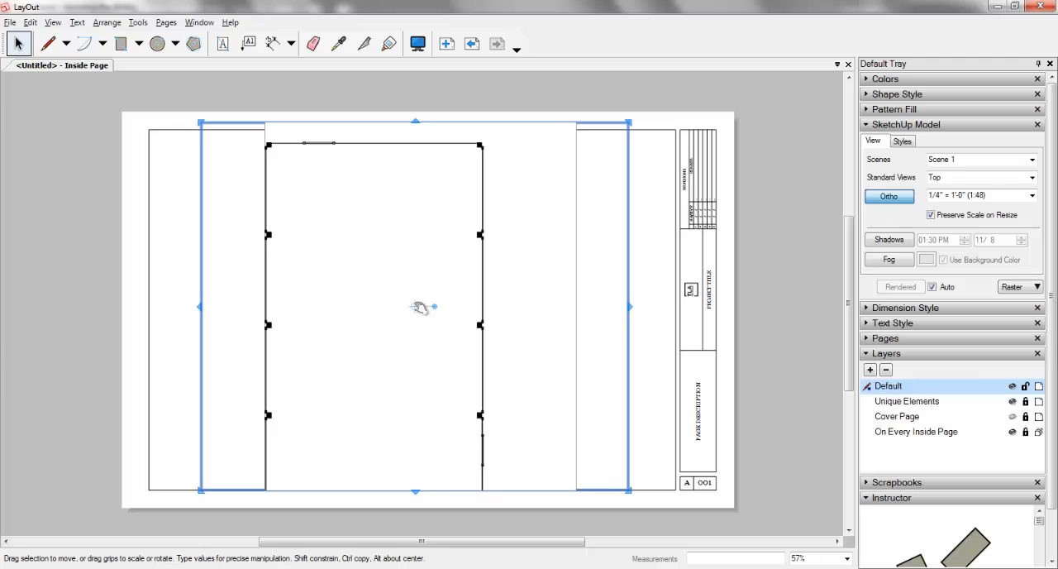
Step: Rotate the viewport 90° clockwise and extend and shift it so the whole frame plan fits on the page
left_click_drag(435, 308, 415, 412)
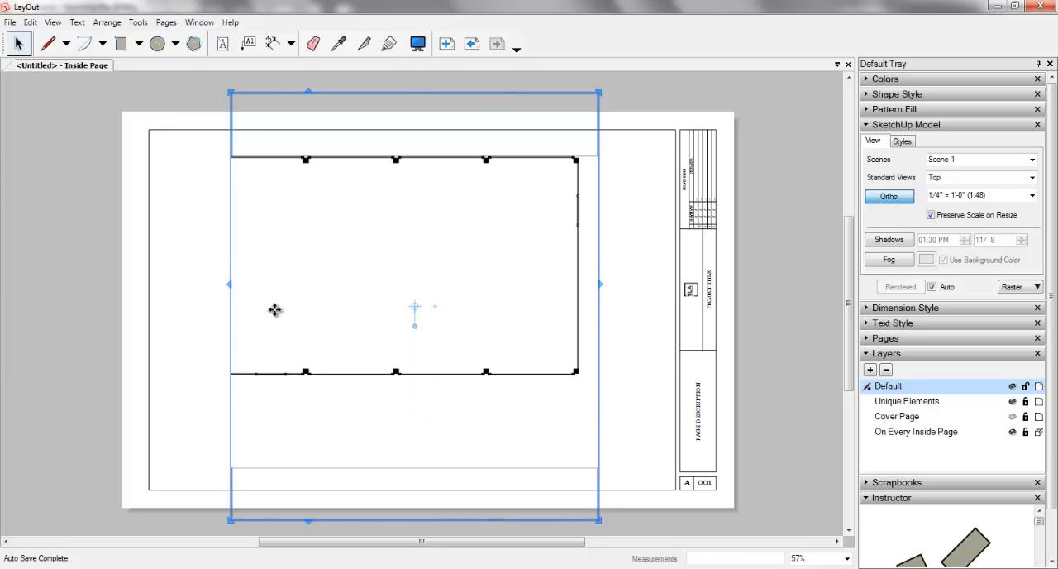
left_click_drag(229, 299, 94, 299)
mouse_move(406, 230)
left_mouse_down()
mouse_move(461, 300)
mouse_move(461, 277)
mouse_move(428, 267)
mouse_move(403, 229)
left_mouse_up()
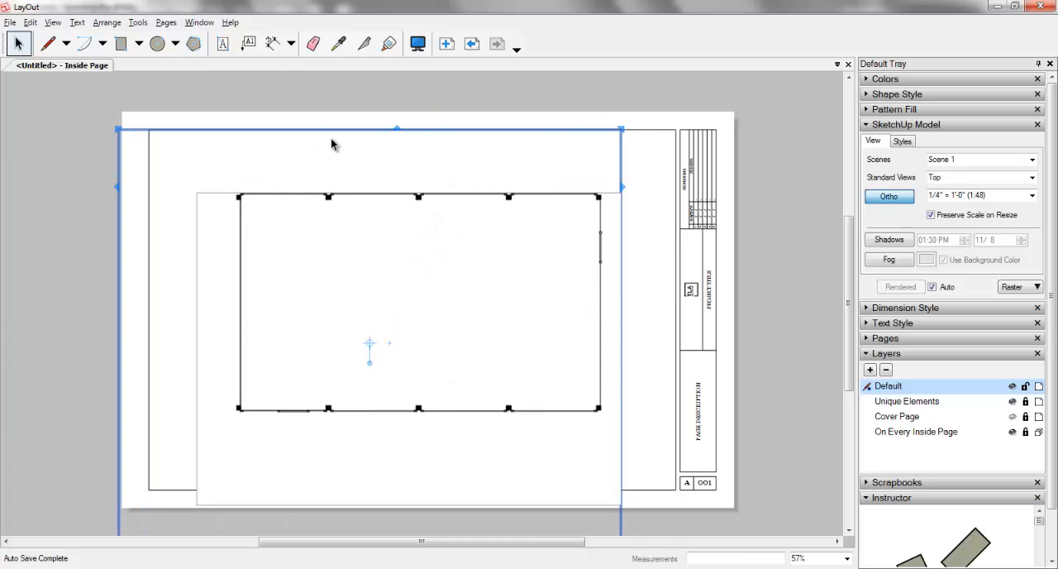
Step: Trim the viewport's upper, left and lower edges closer to the frame plan within the title block border, and deselect it
left_click_drag(396, 129, 397, 151)
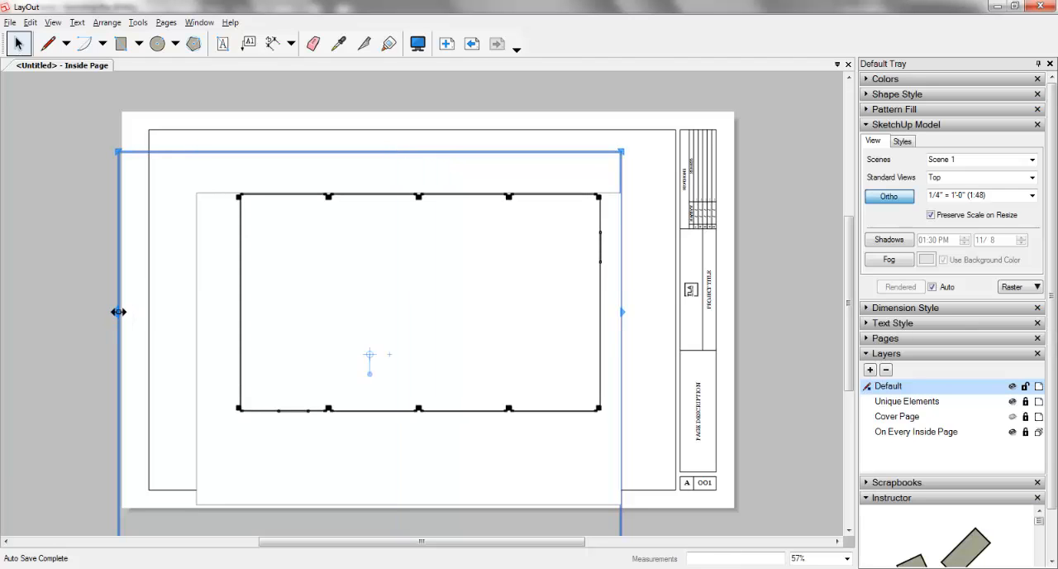
left_click_drag(119, 312, 196, 309)
scroll(408, 381, "down", 1)
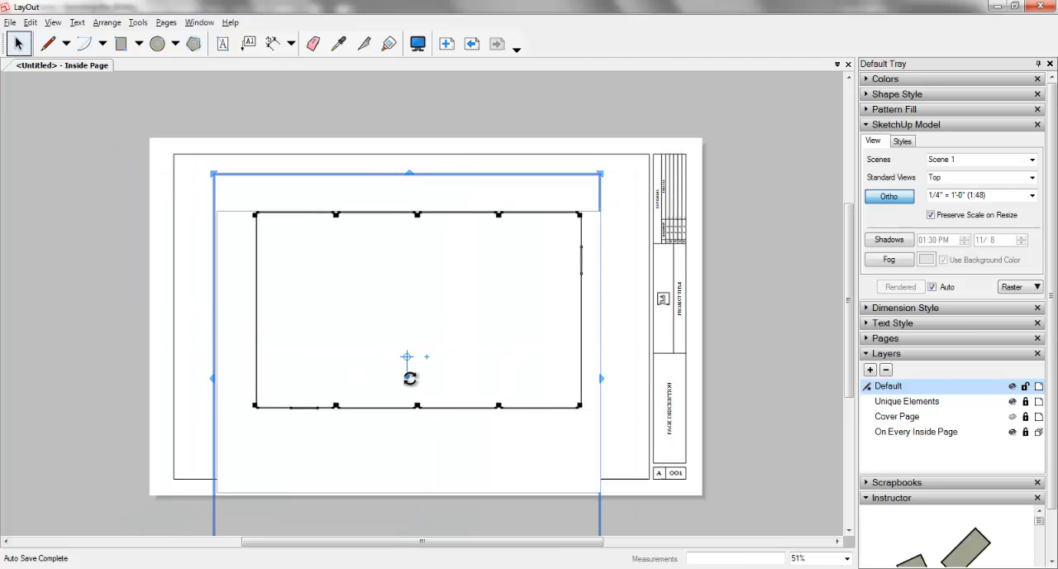
scroll(411, 379, "down", 1)
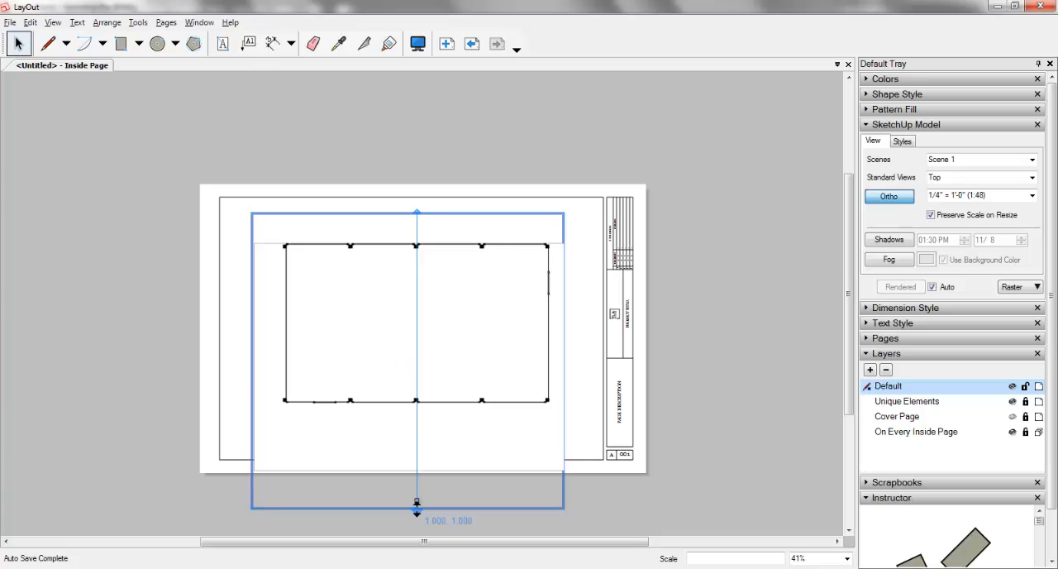
left_click_drag(417, 503, 417, 436)
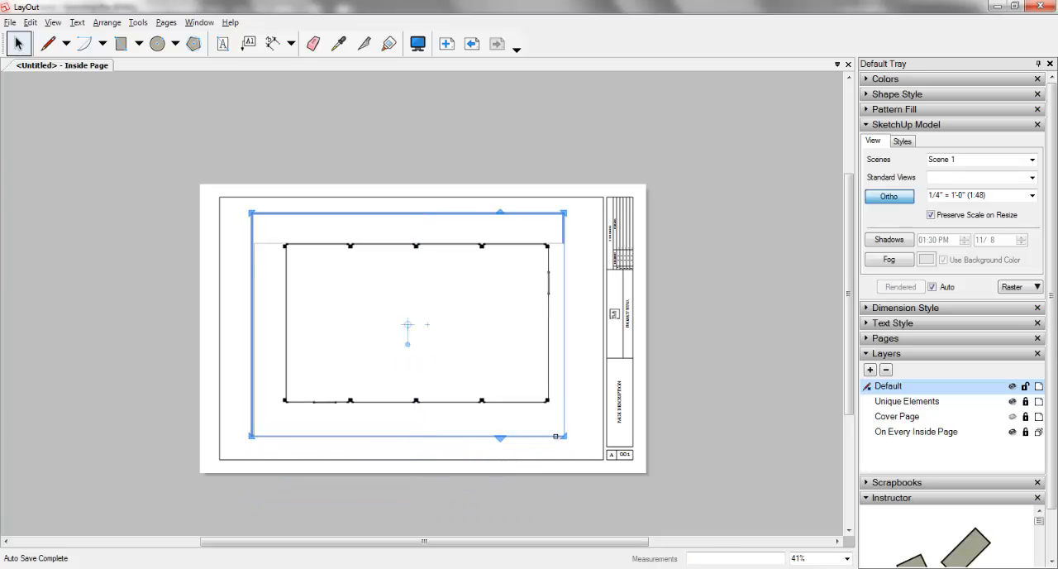
left_click(582, 435)
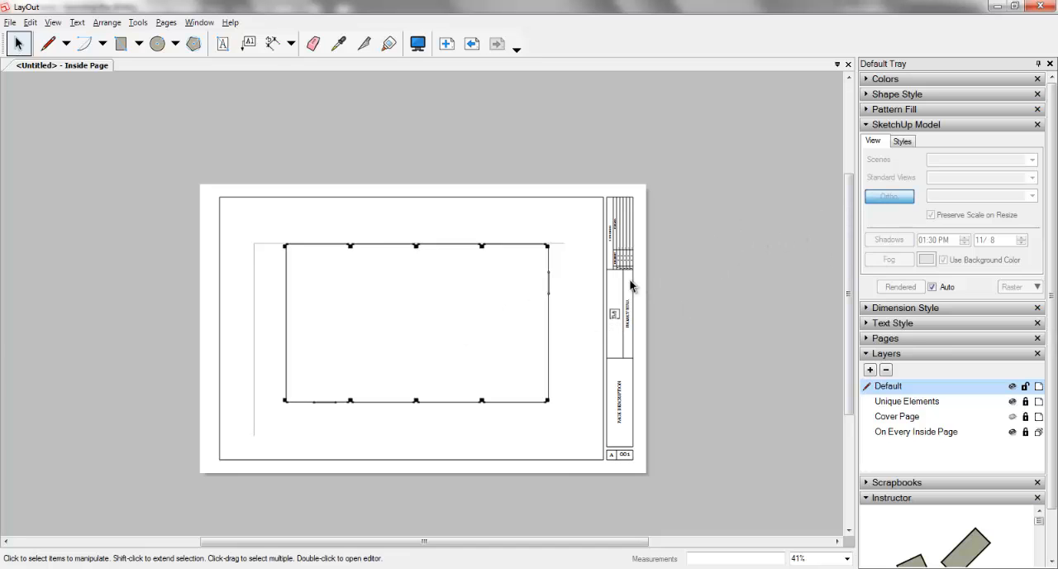
Step: Expand the Dimension Style settings and start the Dimensions tool near the plan's upper-left corner
left_click(894, 313)
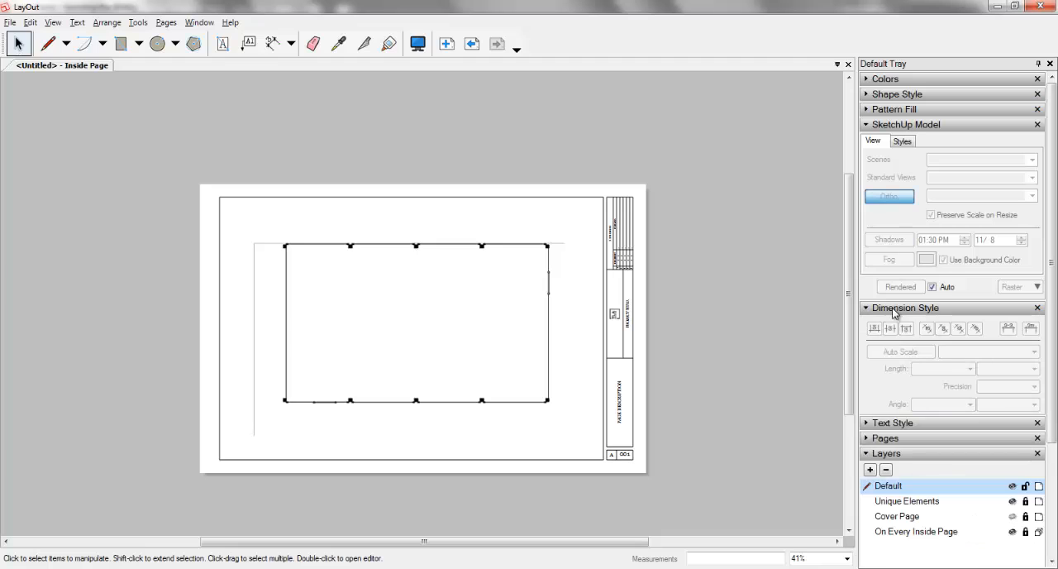
left_click(272, 44)
scroll(290, 242, "up", 2)
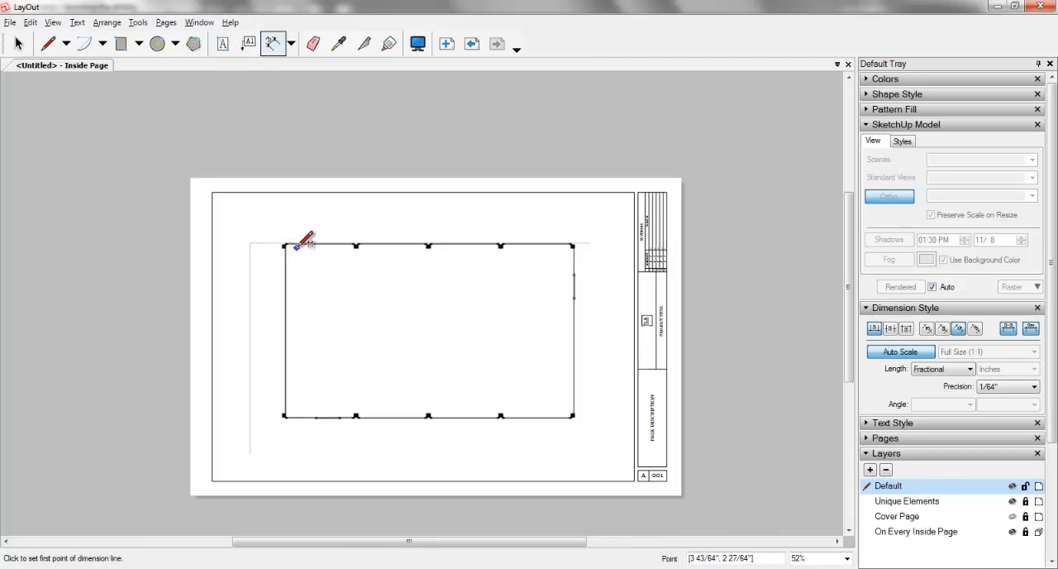
scroll(296, 245, "up", 2)
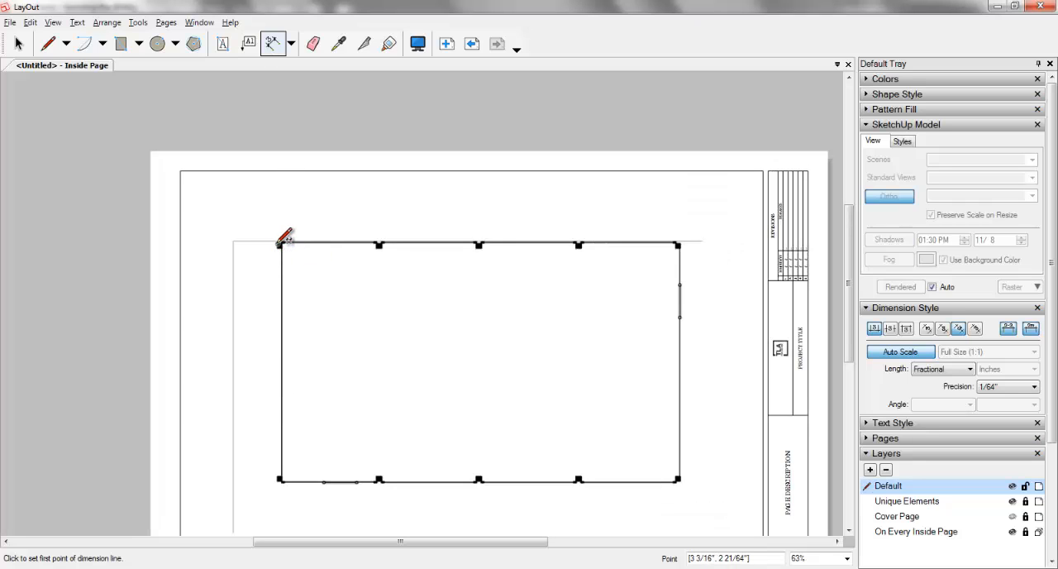
left_click(281, 242)
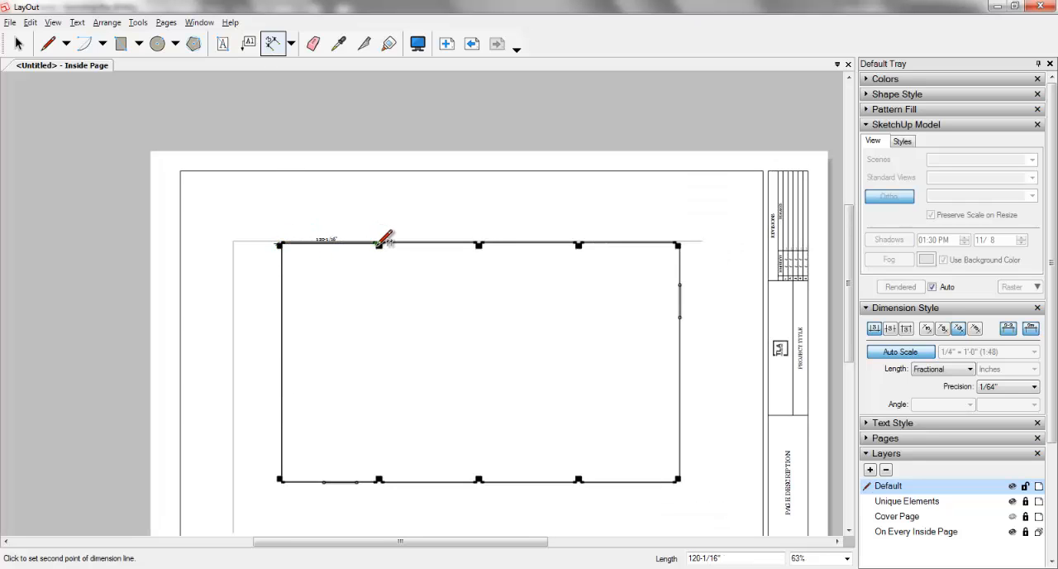
scroll(385, 240, "up", 3)
scroll(382, 242, "up", 2)
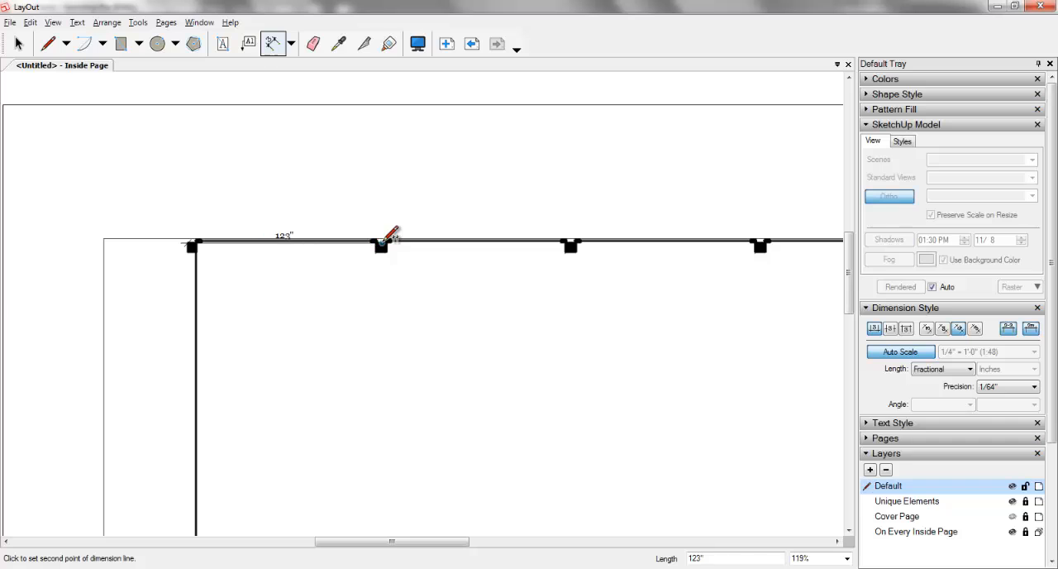
left_click(384, 241)
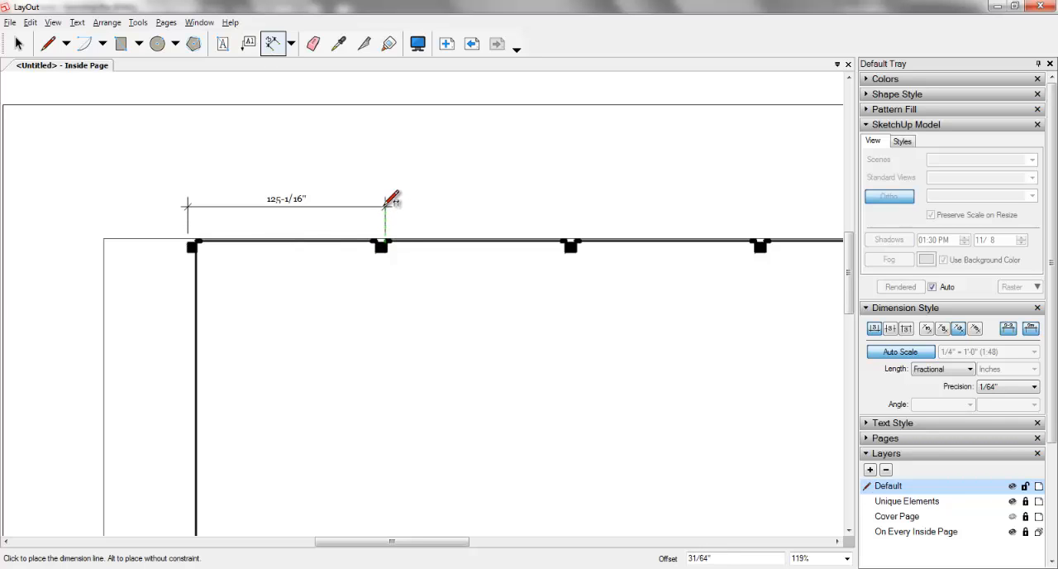
key("Escape")
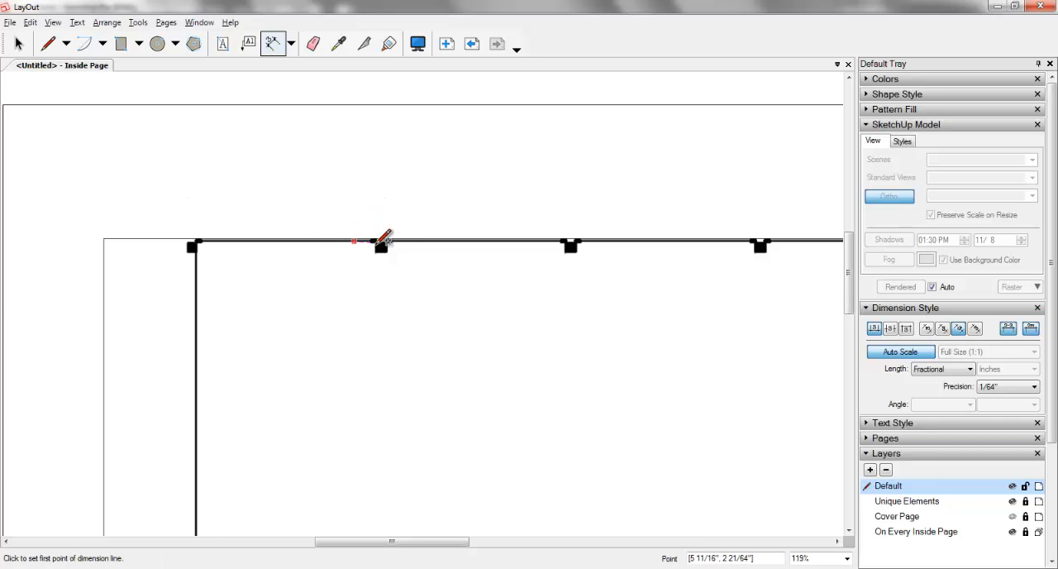
Step: Dimension the spacing between the second post and the upper-left corner post, placing the dimension line above the plan
scroll(386, 239, "up", 3)
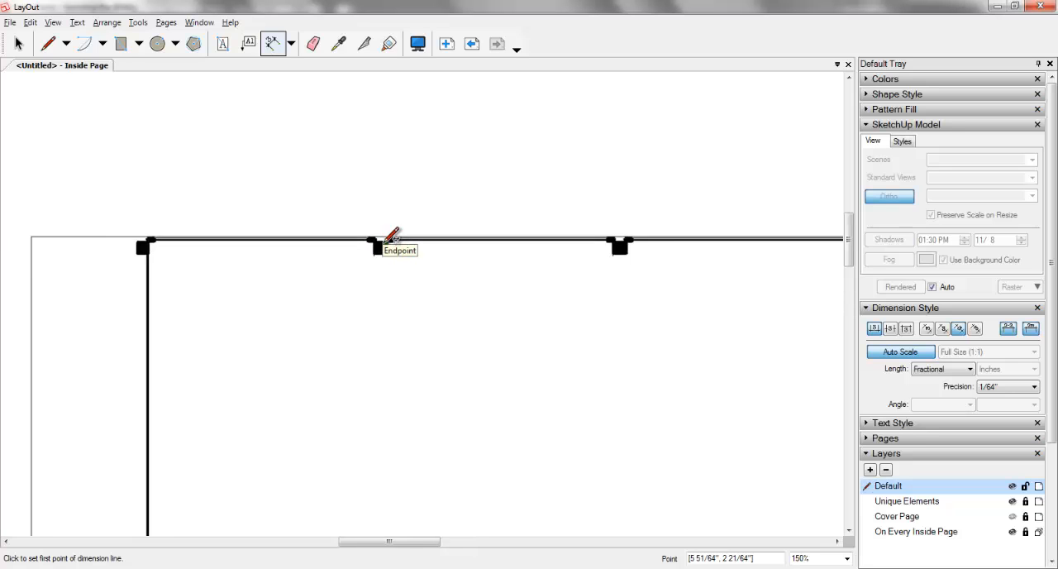
left_click(386, 236)
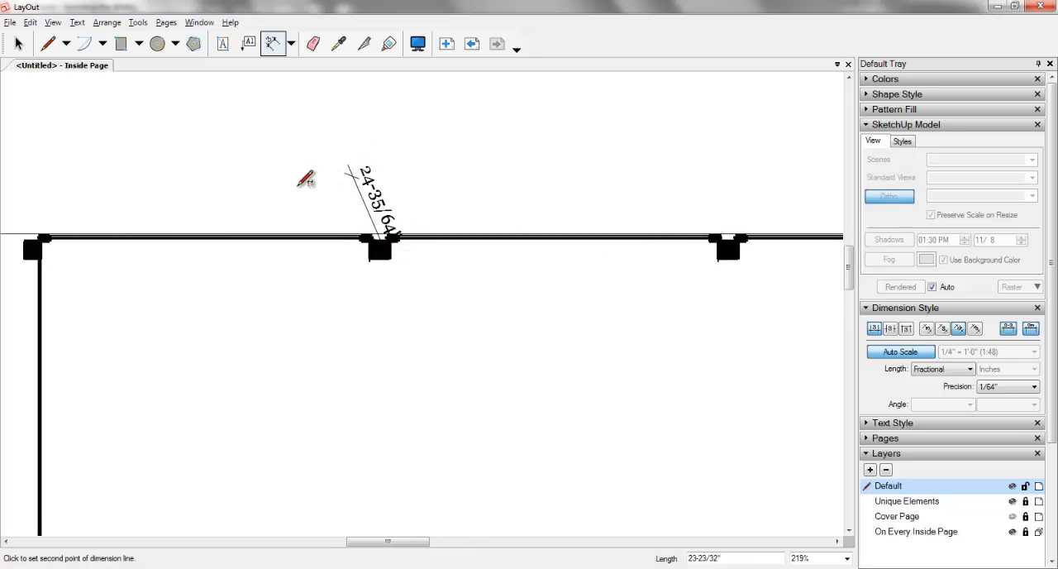
left_click(38, 236)
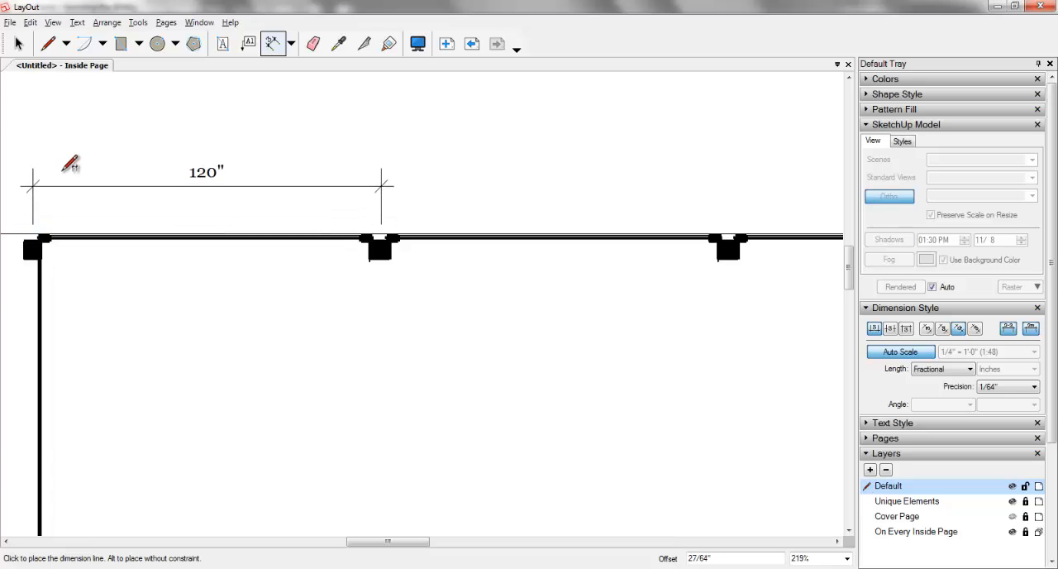
left_click(69, 163)
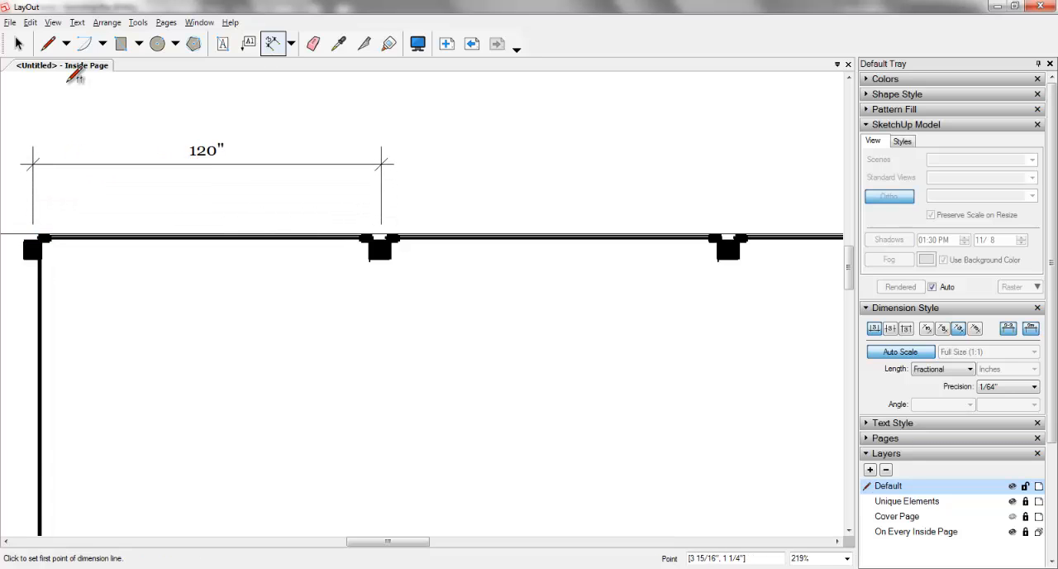
Step: Select the post-spacing dimension and set its length format to Architectural
left_click(18, 43)
left_click(208, 157)
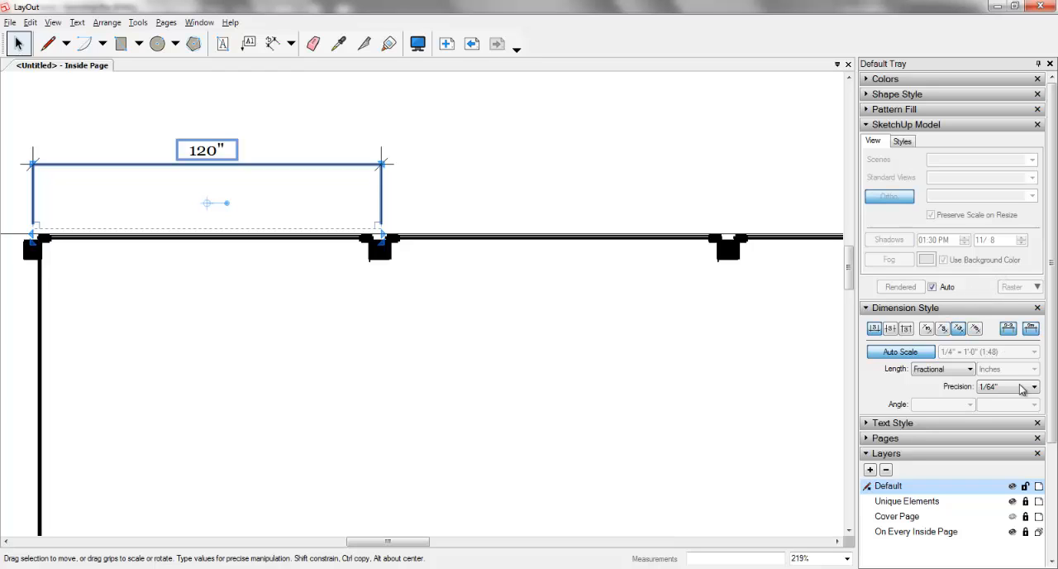
left_click(965, 370)
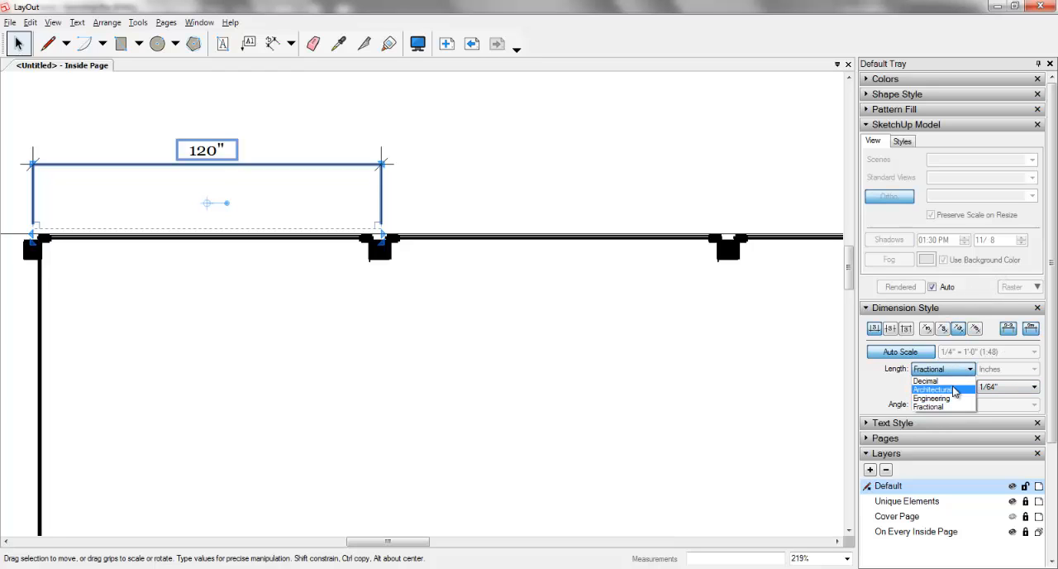
left_click(955, 389)
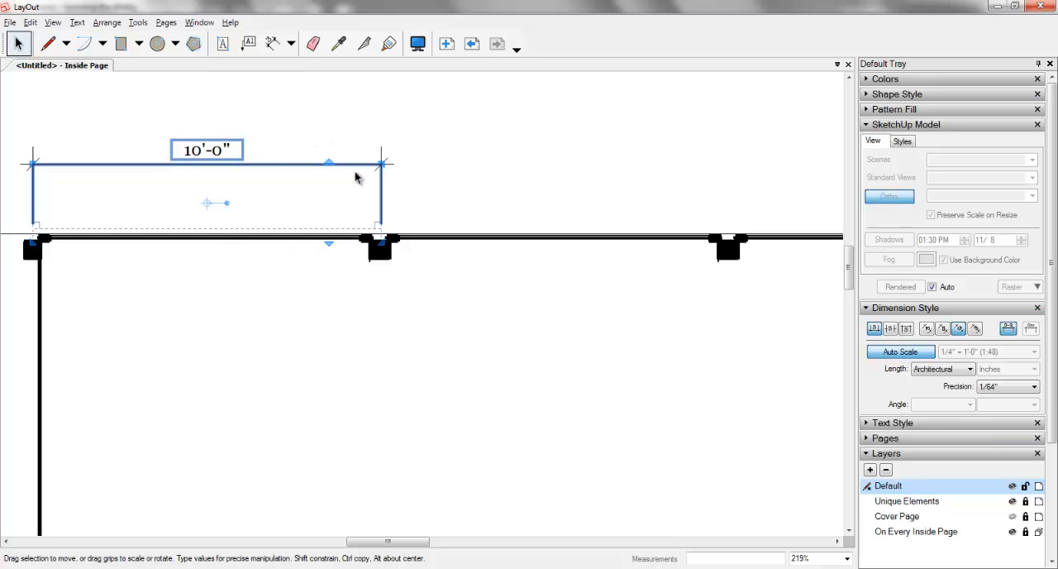
Step: Override the post-spacing dimension's text with 11' and finish the text edit
scroll(692, 306, "down", 1)
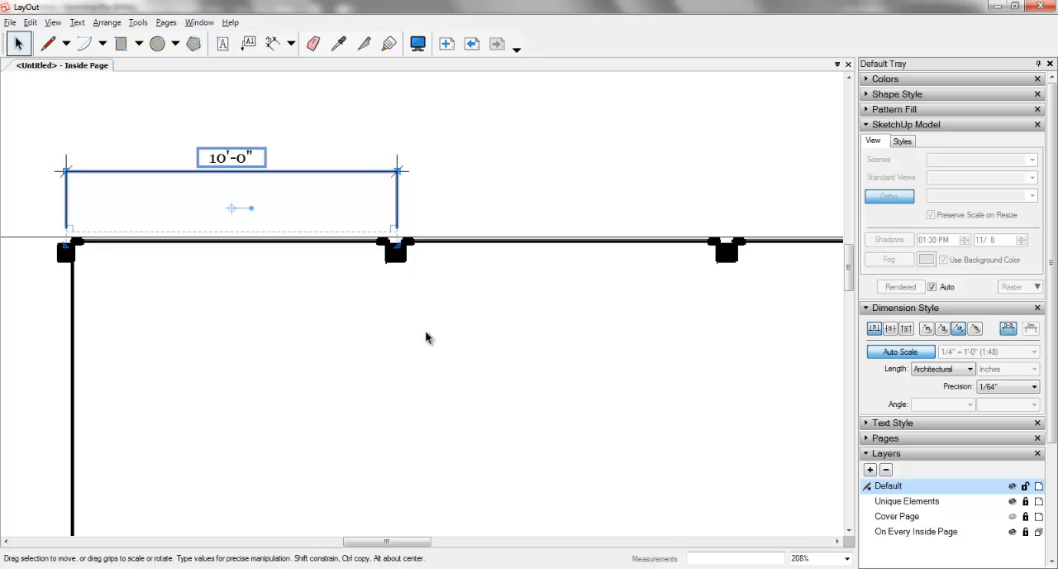
double_click(244, 161)
left_click(244, 161)
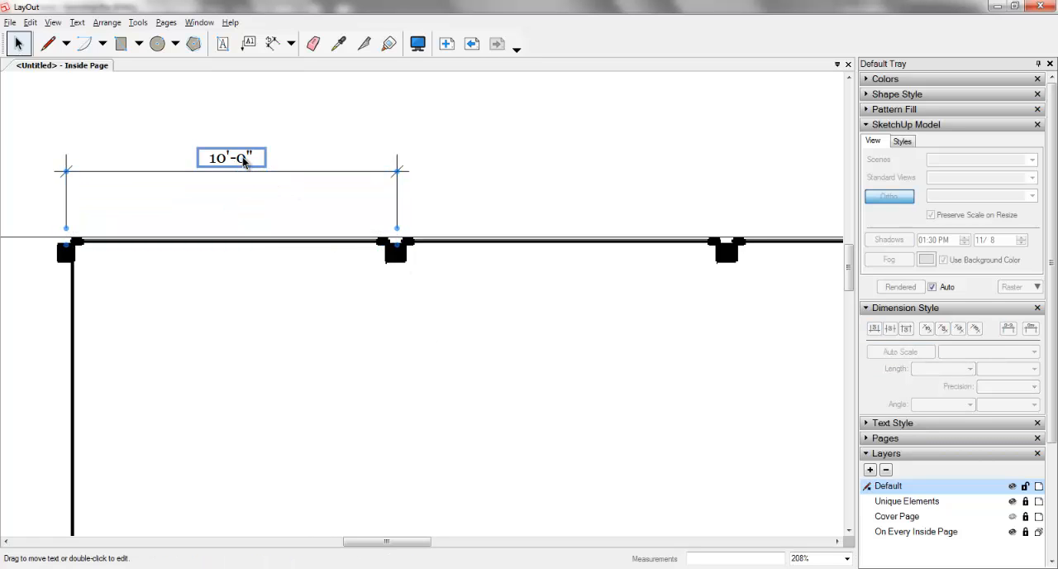
double_click(244, 161)
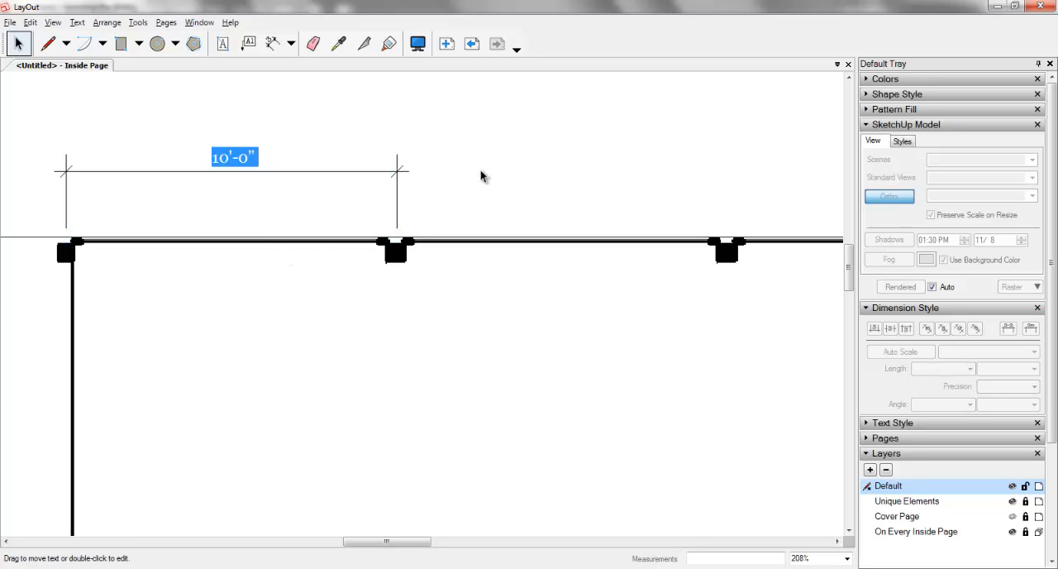
scroll(246, 239, "down", 4)
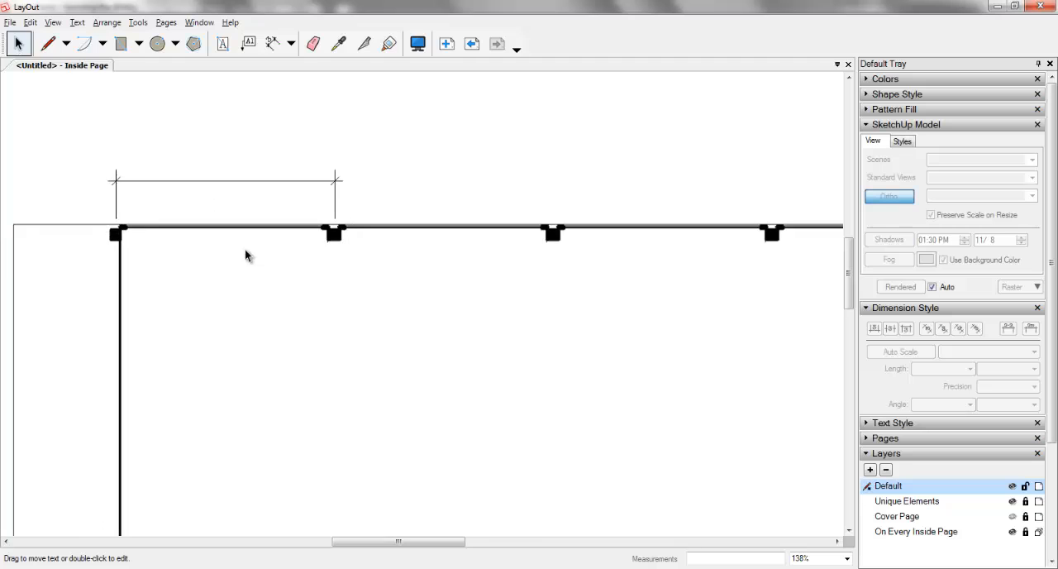
scroll(247, 245, "down", 2)
scroll(246, 245, "up", 3)
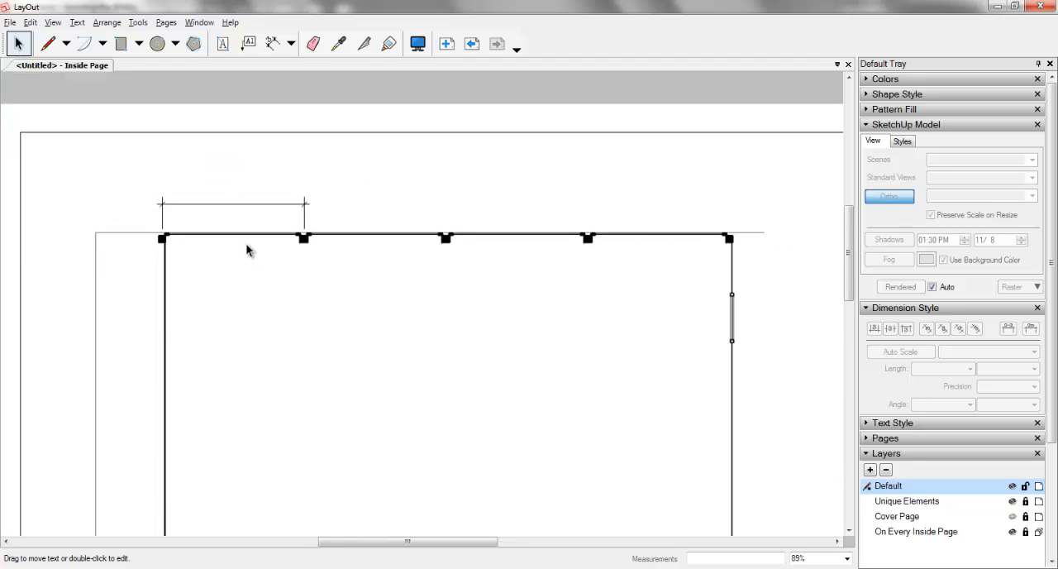
scroll(247, 246, "up", 1)
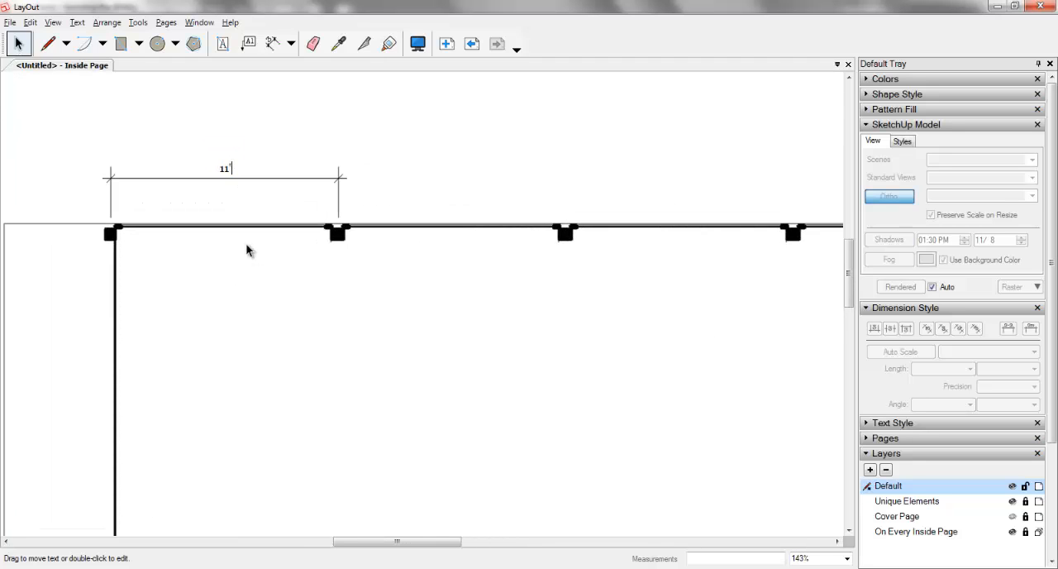
key("Escape")
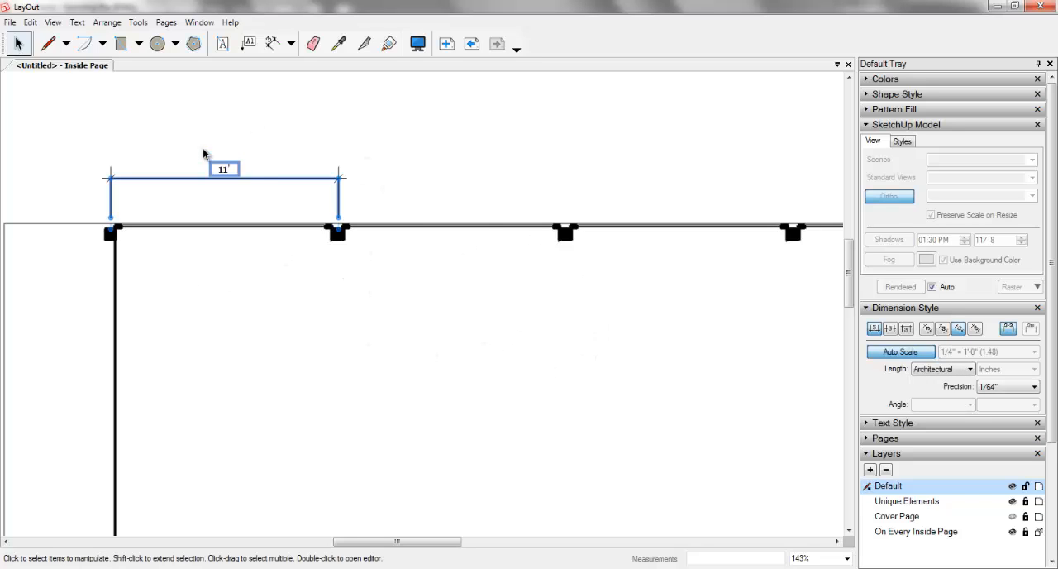
Step: Undo the 11' text override on the post-spacing dimension
key("ctrl+z")
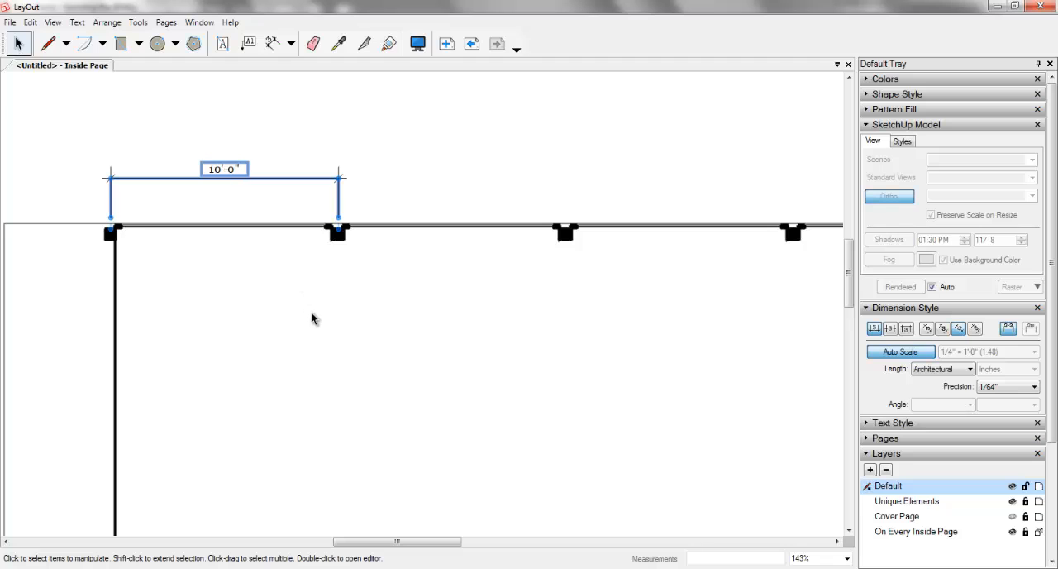
scroll(382, 330, "down", 4)
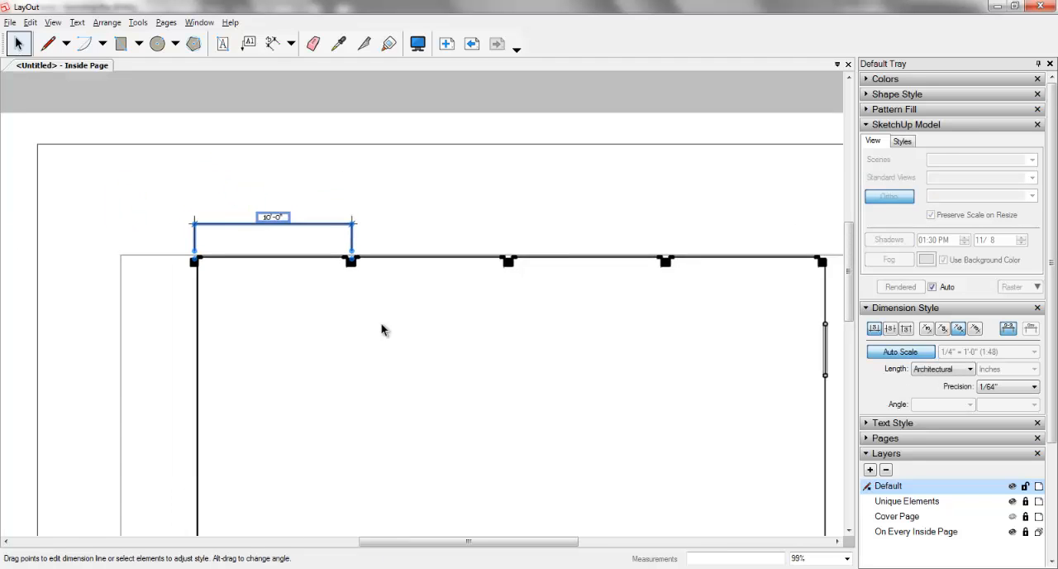
scroll(382, 329, "down", 1)
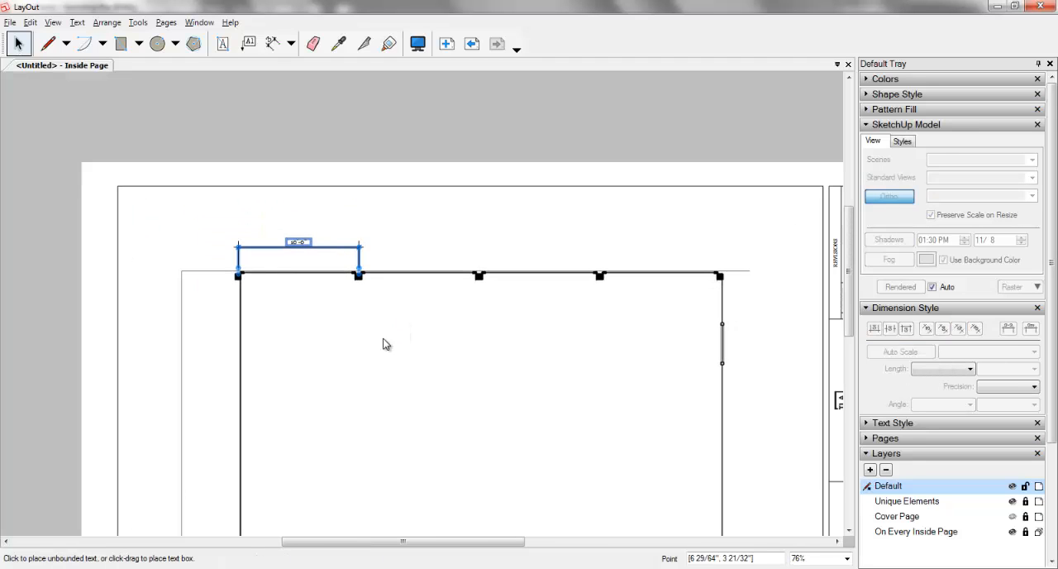
Step: Place an unbounded text note reading "Dr" above the post-spacing dimension
key("t")
left_click(348, 212)
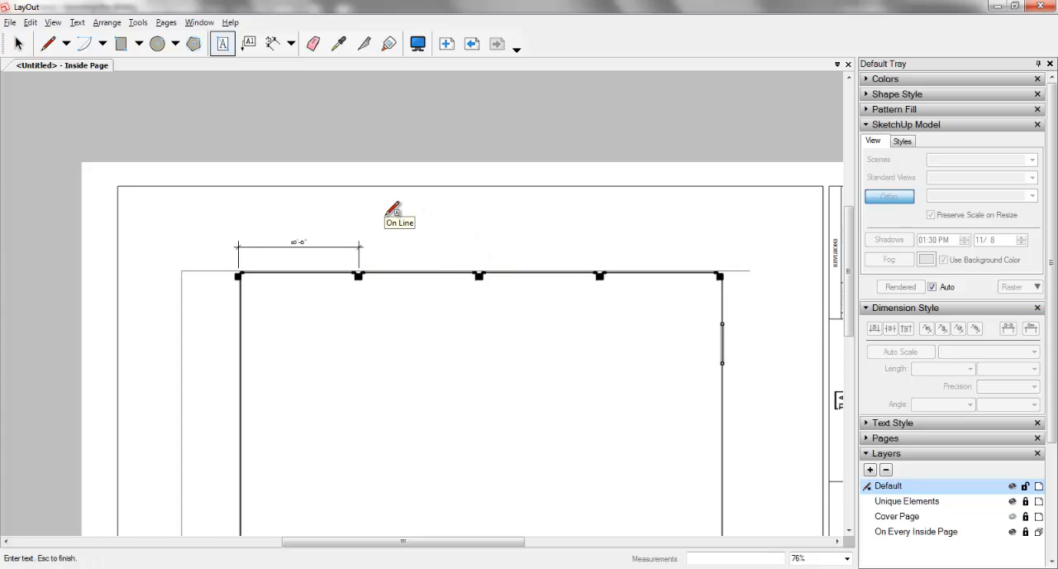
type("DRawin")
key("BackSpace")
key("BackSpace")
type("r")
key("Escape")
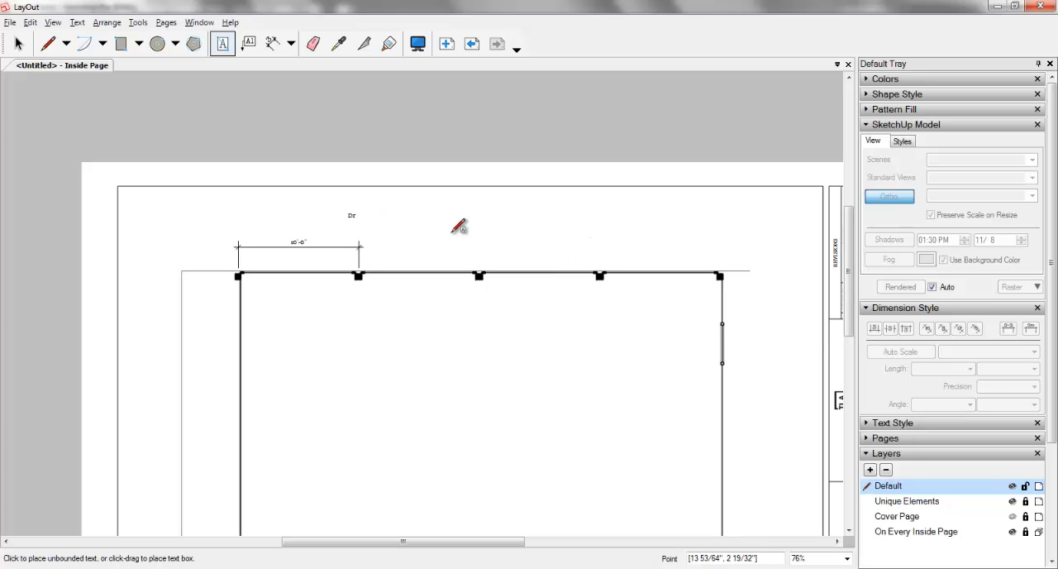
Step: Select the post-spacing dimension and place its text below the dimension line
left_click(19, 45)
left_click(298, 242)
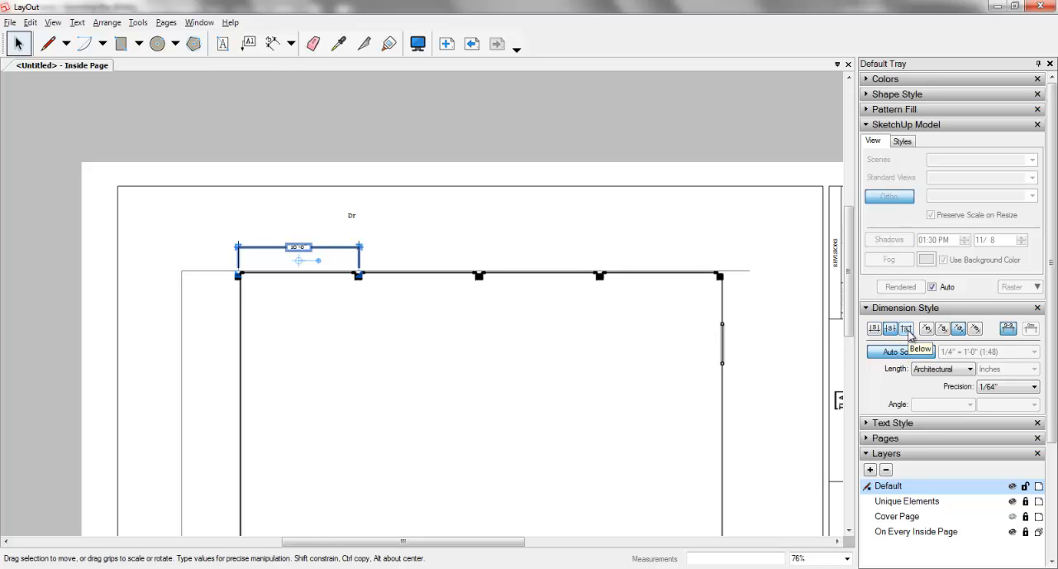
left_click(906, 328)
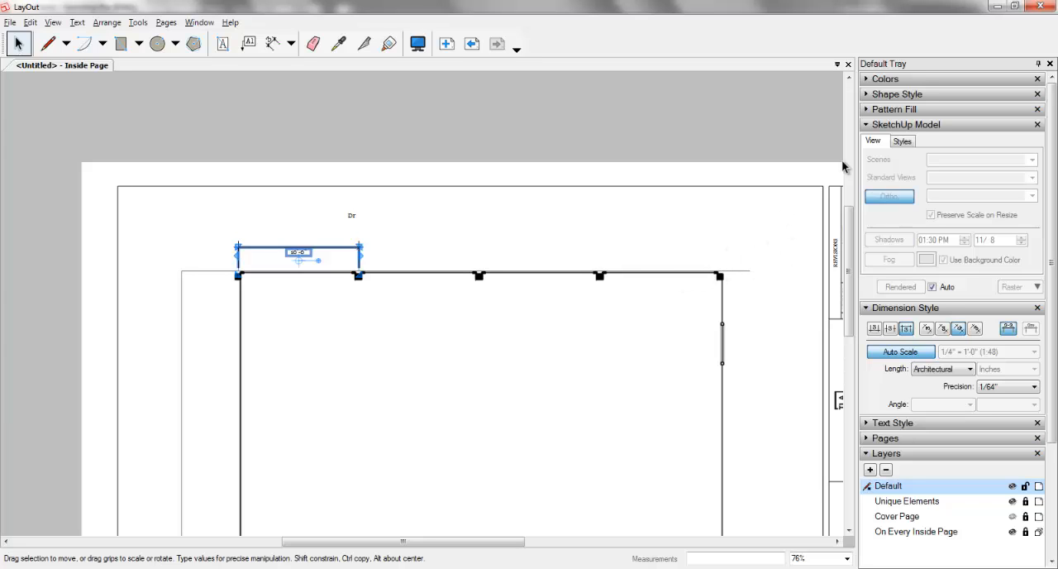
Step: Select the SketchUp model viewport and set its scale to 1/8" = 1'-0" (1:96)
left_click(914, 127)
left_click(913, 126)
left_click(903, 141)
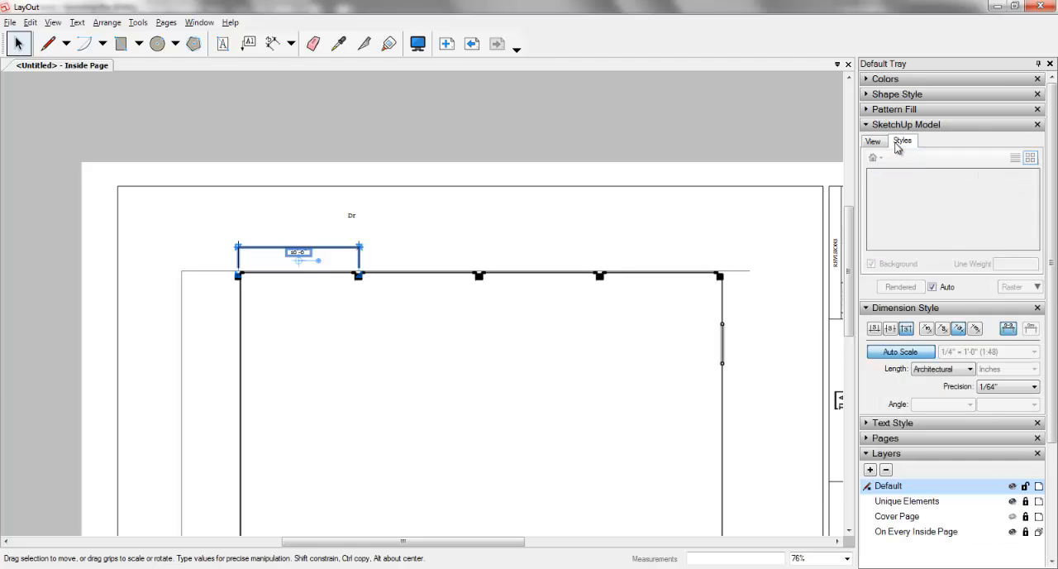
left_click(878, 142)
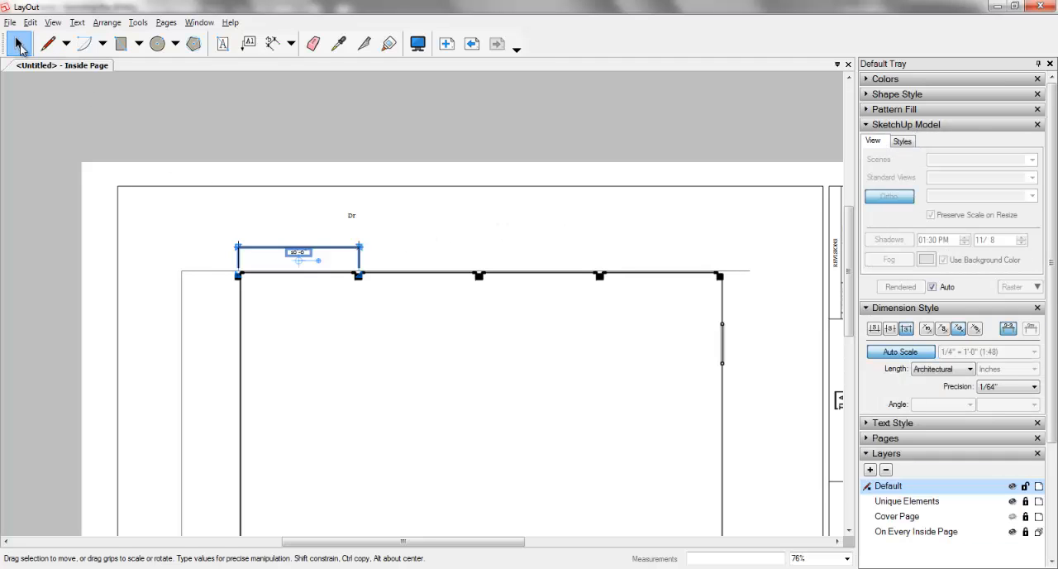
left_click(129, 253)
left_click(241, 314)
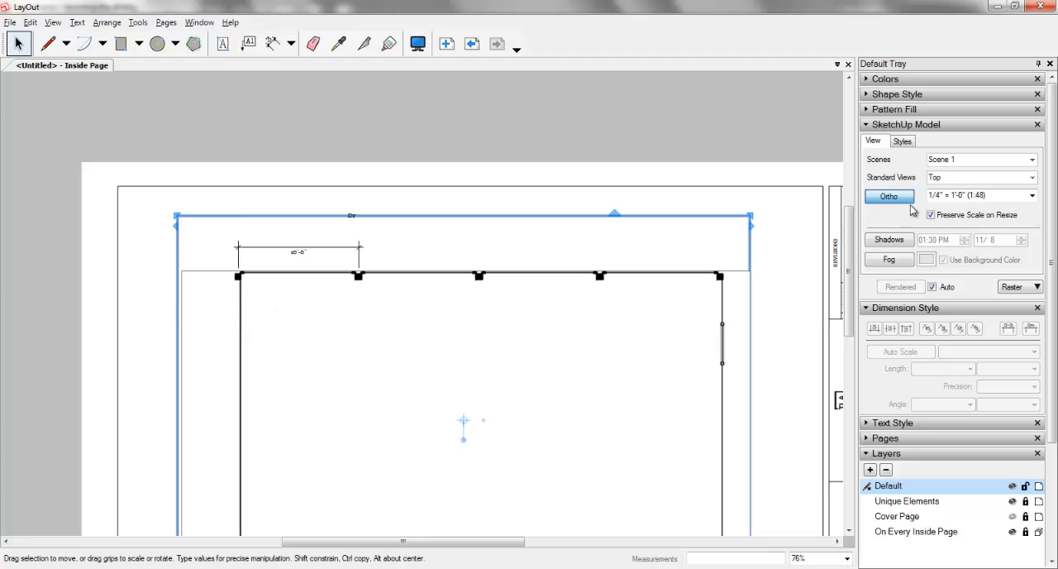
left_click(1032, 195)
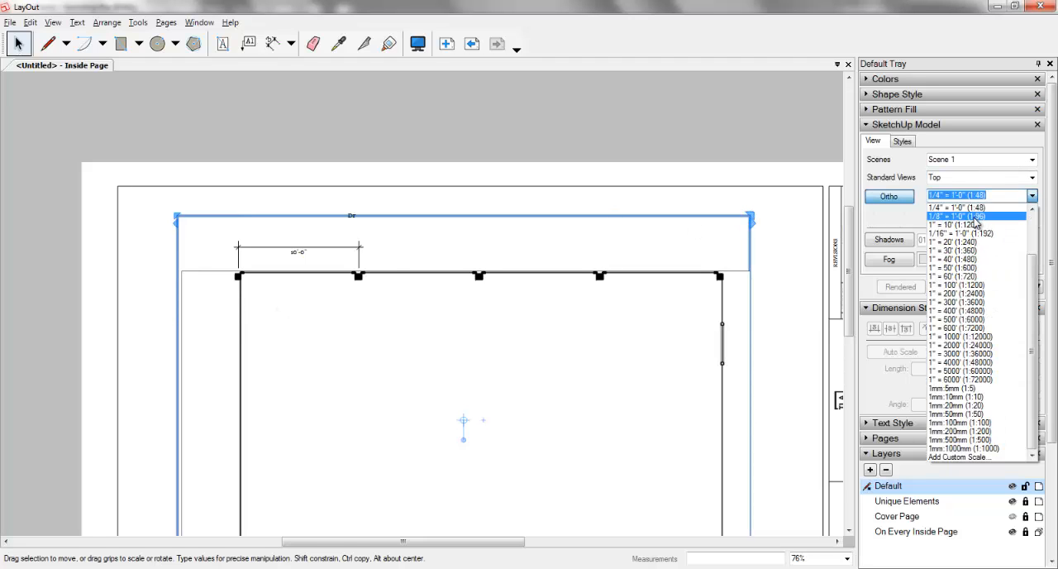
left_click(976, 212)
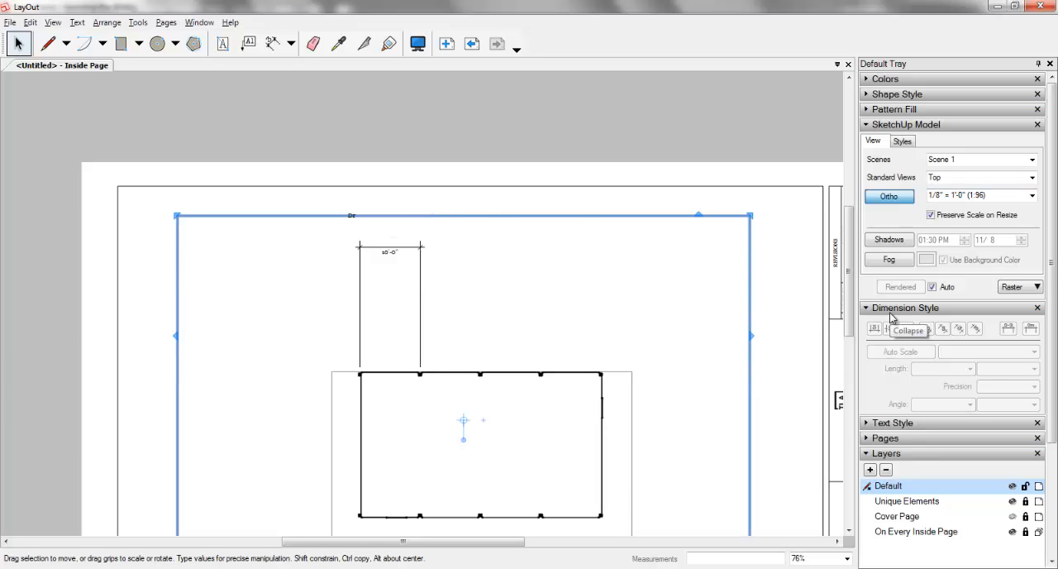
Step: Expand the Text Style settings and change the post-spacing dimension's font family to ISOCT
left_click(891, 423)
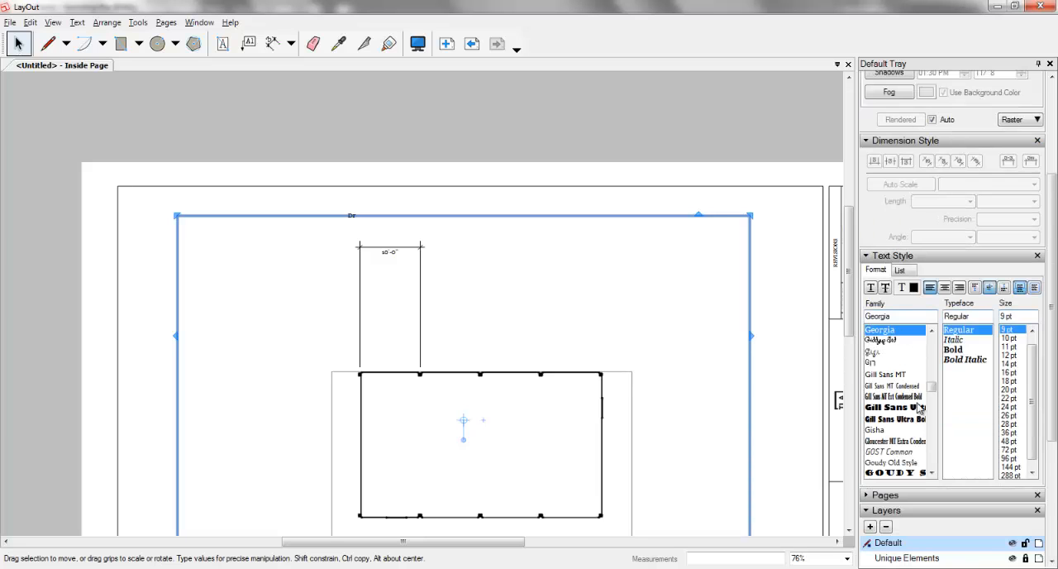
left_click(400, 246)
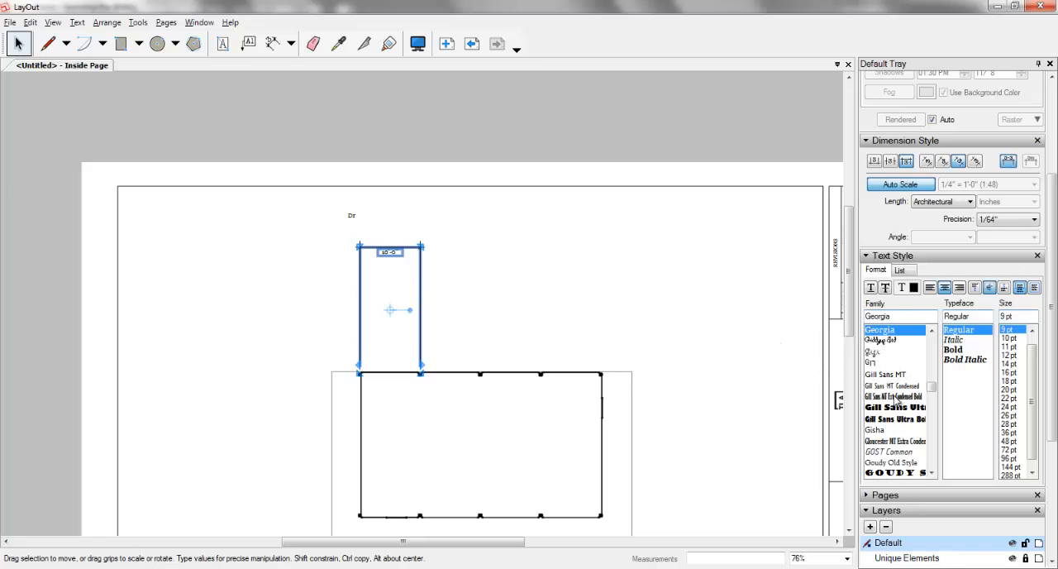
mouse_move(933, 388)
left_mouse_down()
mouse_move(937, 411)
mouse_move(936, 397)
left_mouse_up()
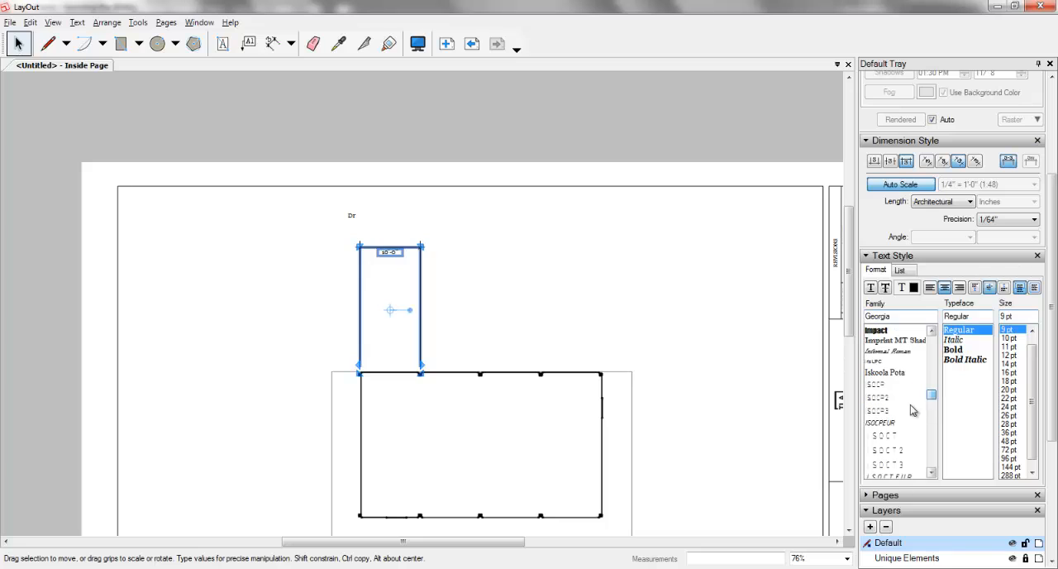
left_click(883, 436)
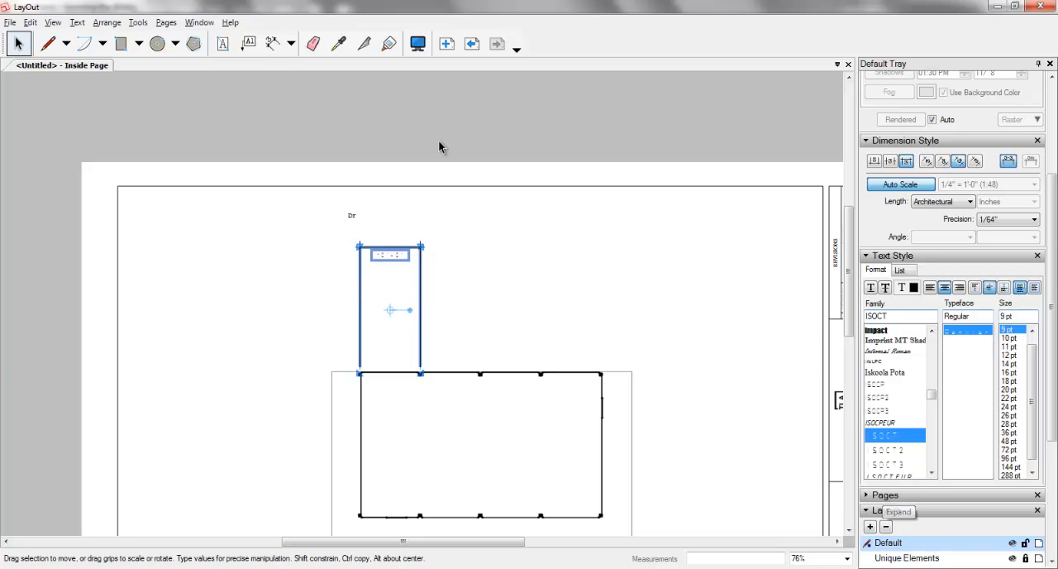
Step: Draw a rounded rectangle about 2 5/32" by 1 3/16" around the plan's upper-right corner
left_click(121, 44)
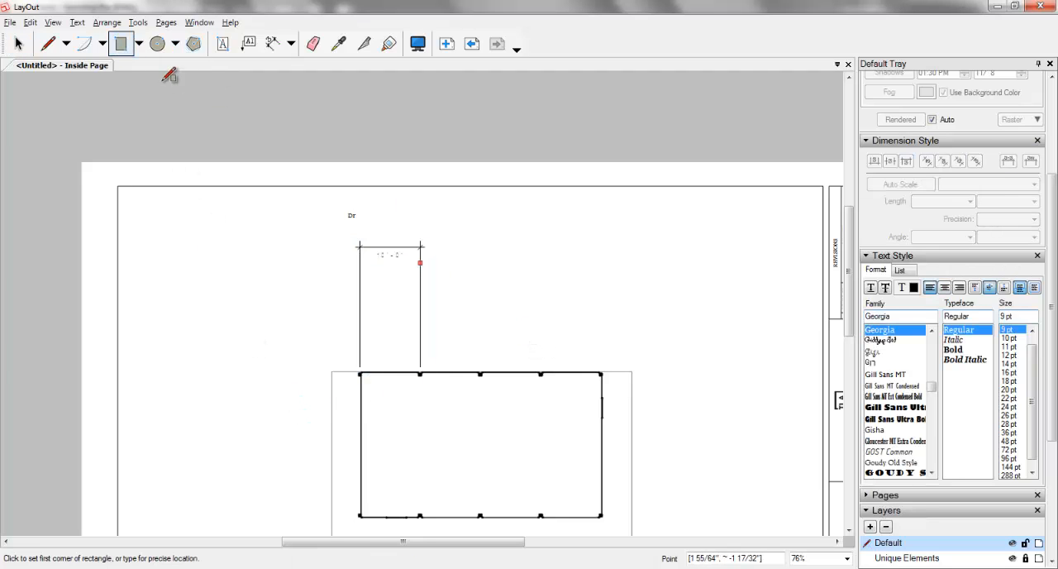
left_click(139, 43)
left_click(144, 82)
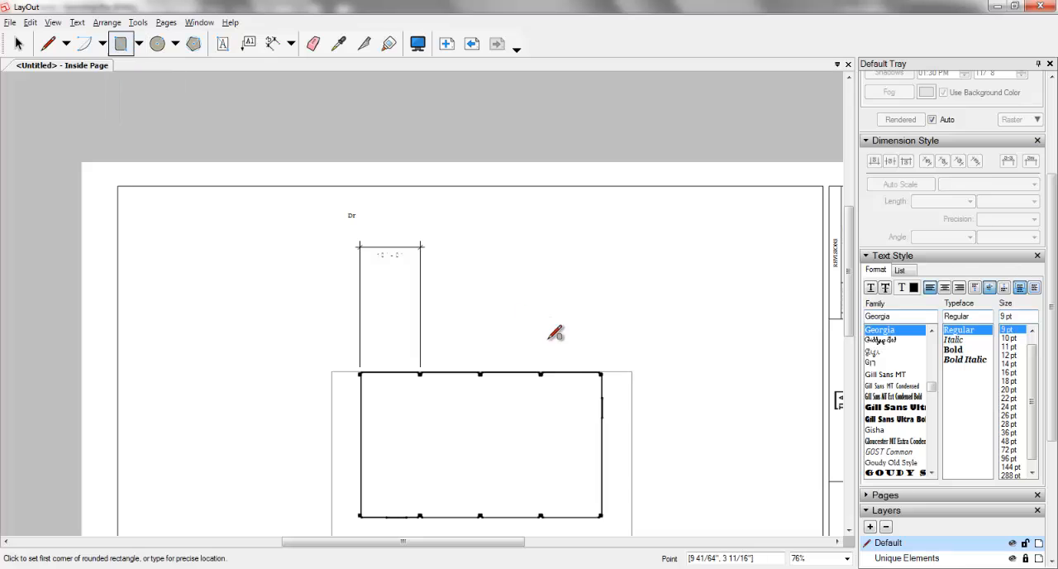
left_click(521, 342)
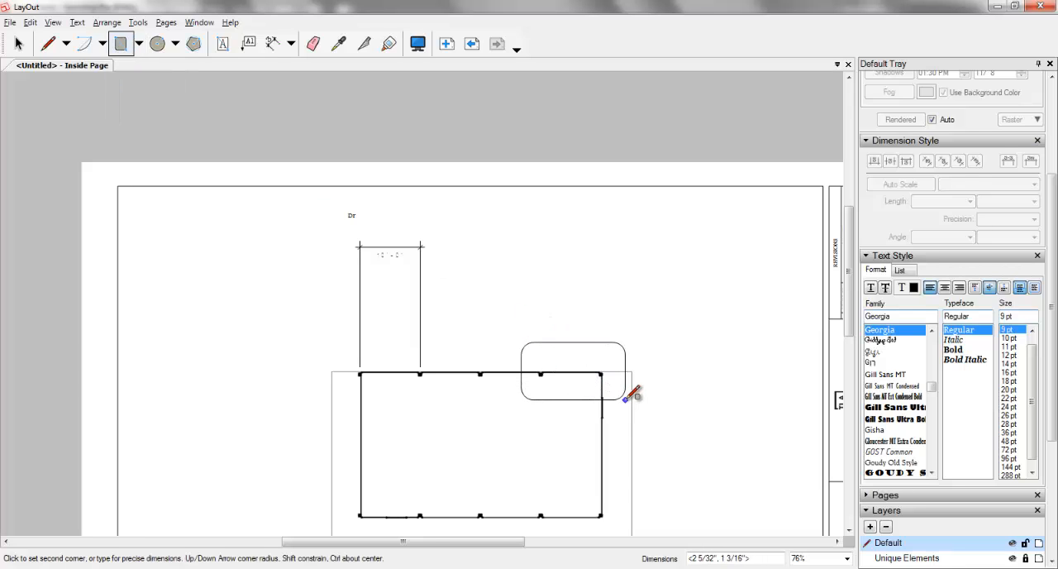
left_click(625, 400)
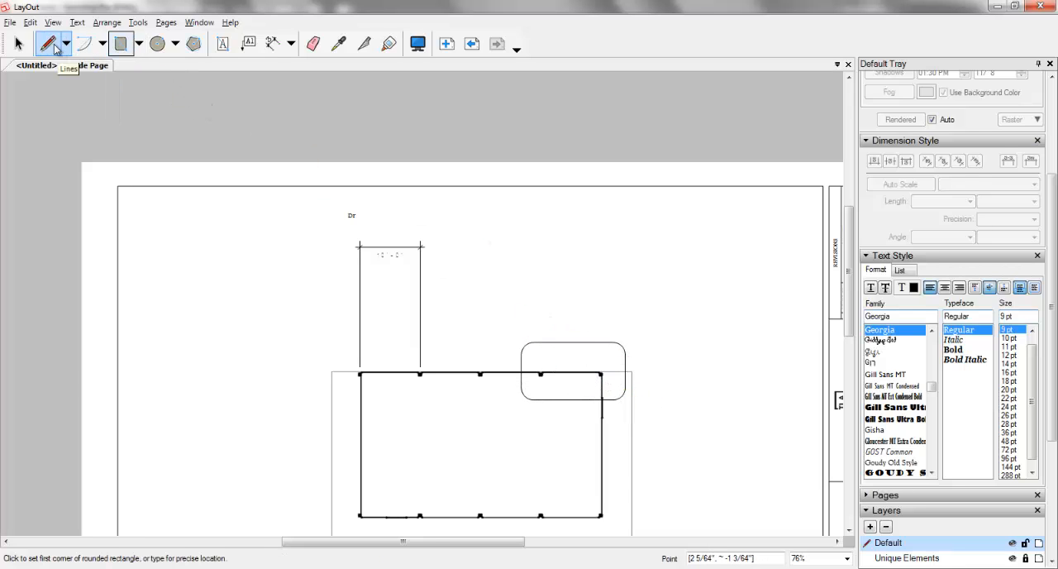
Step: Draw a short diagonal line from the rounded rectangle's top edge up and to the right as a leader
left_click(47, 44)
left_click(612, 341)
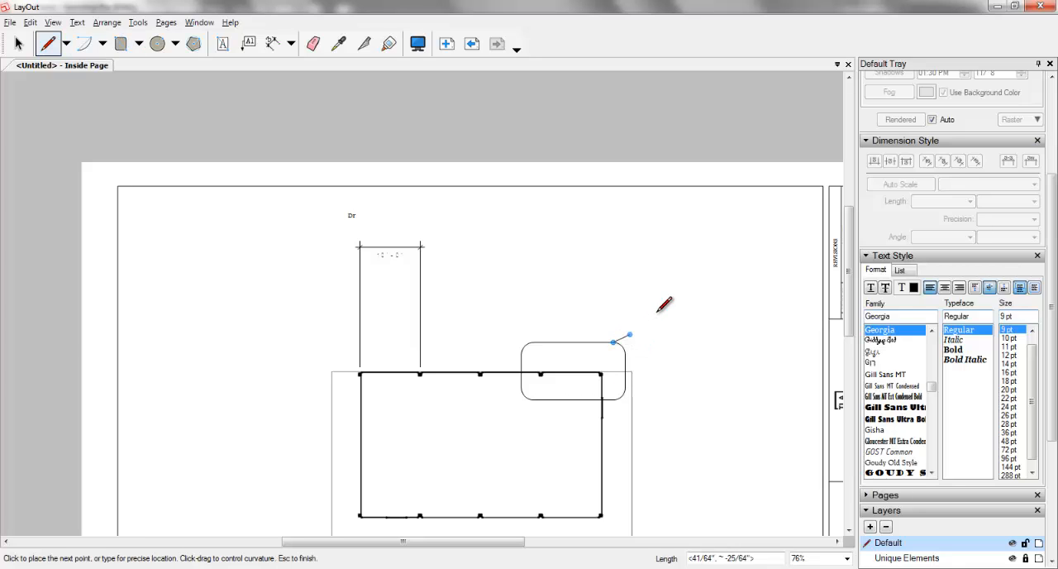
left_click(659, 311)
key("space")
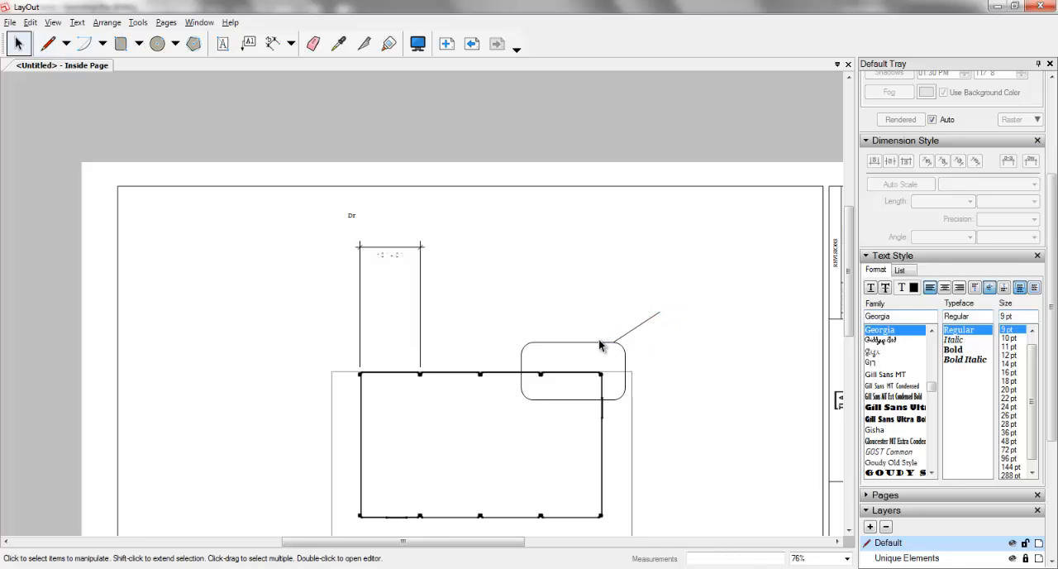
Step: Select the rounded rectangle, give its outline a dashed line style, and clear the selection
left_click(605, 343)
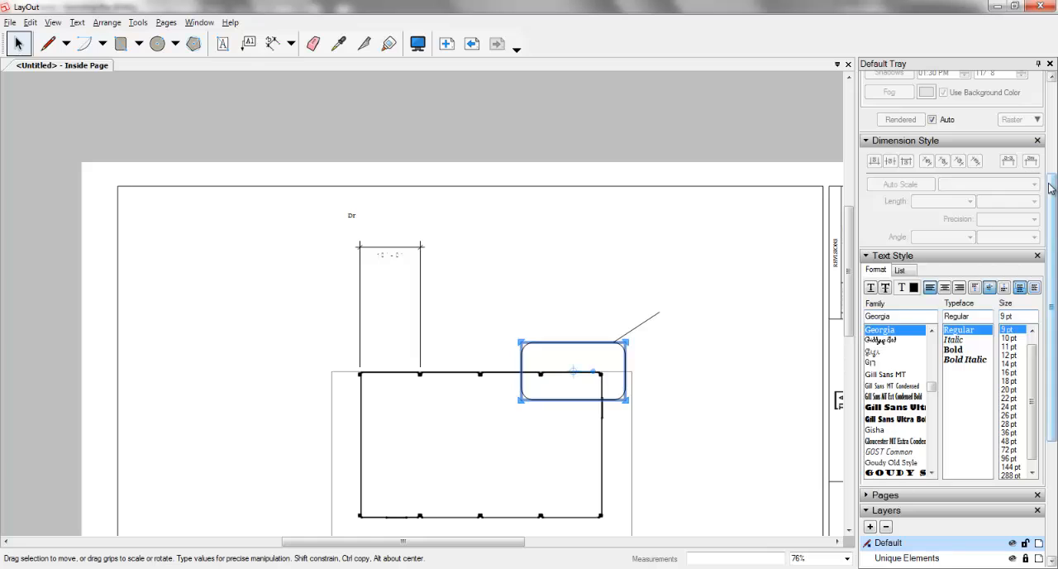
scroll(992, 149, "up", 5)
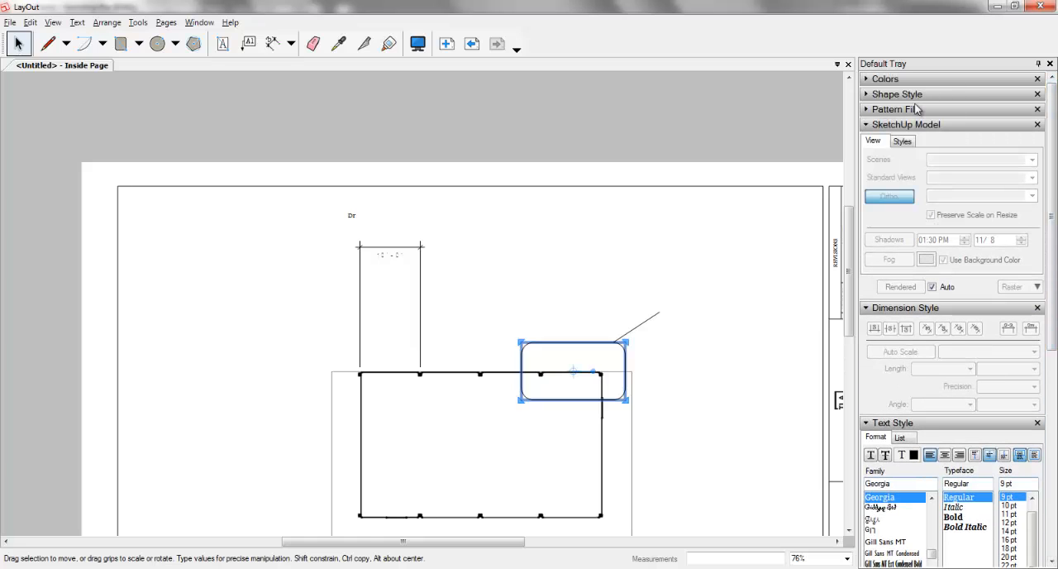
left_click(897, 109)
left_click(898, 94)
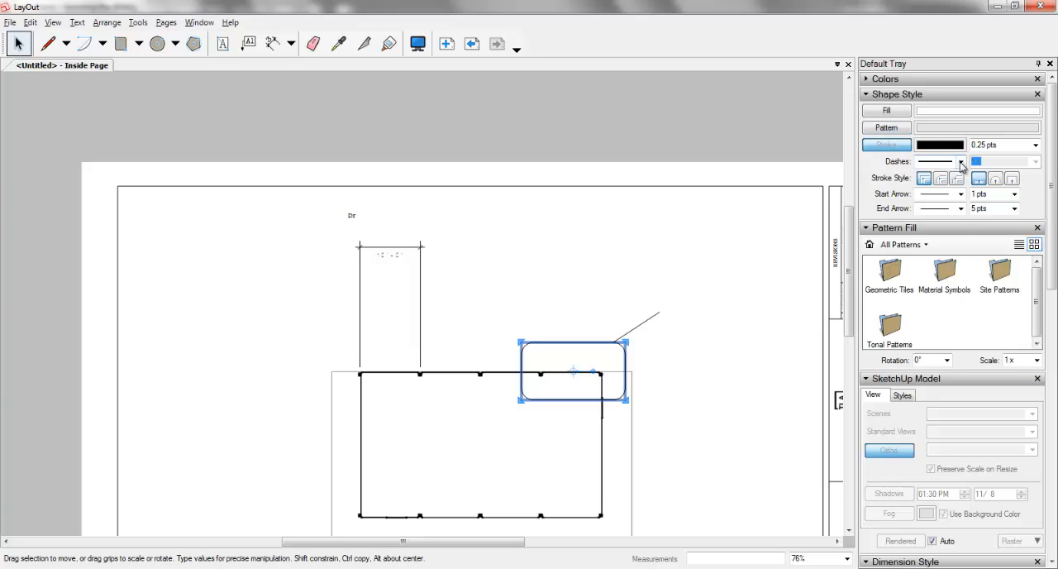
left_click(961, 162)
left_click(935, 175)
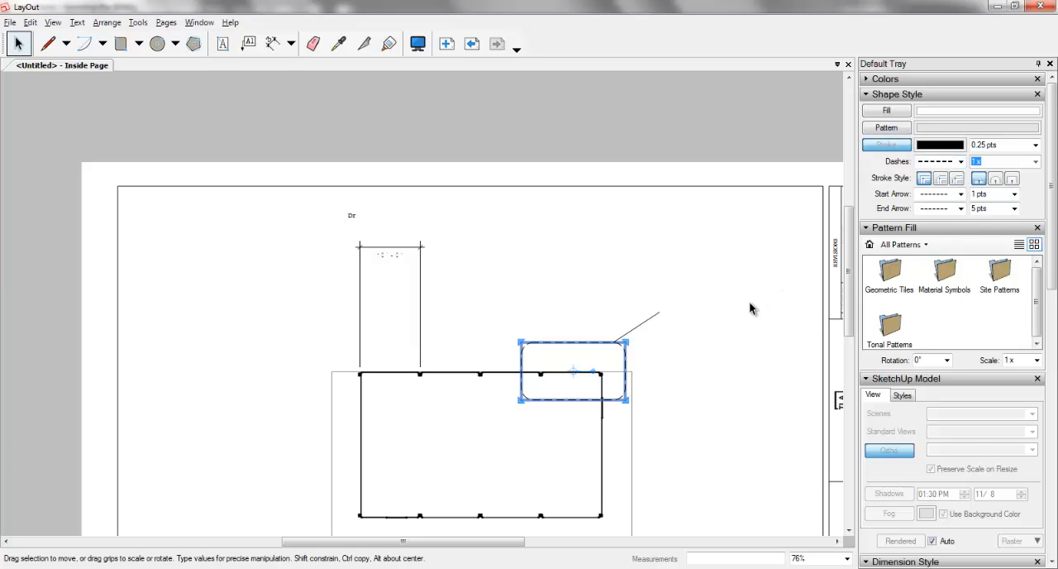
left_click(750, 308)
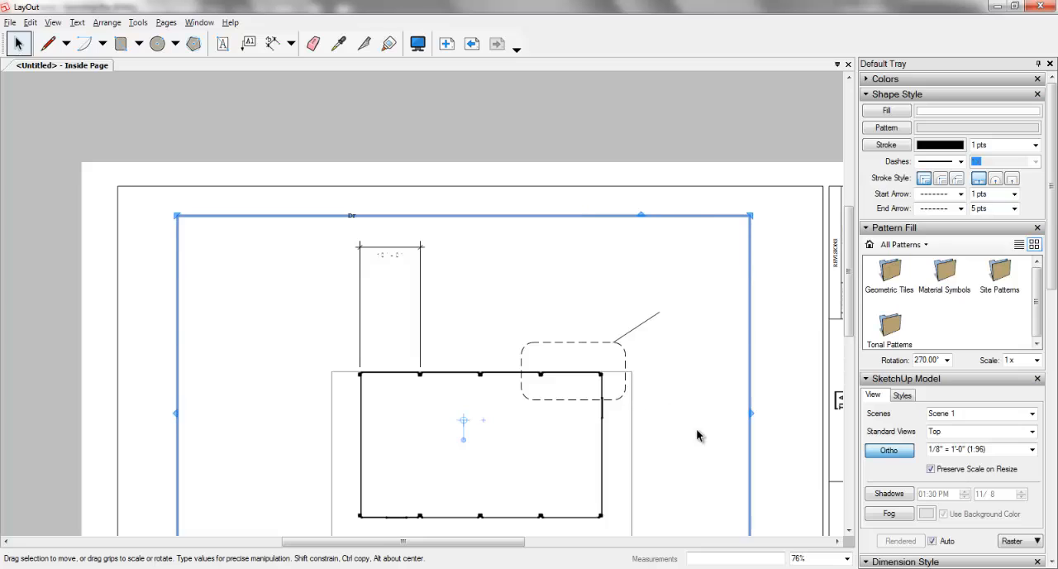
left_click(786, 419)
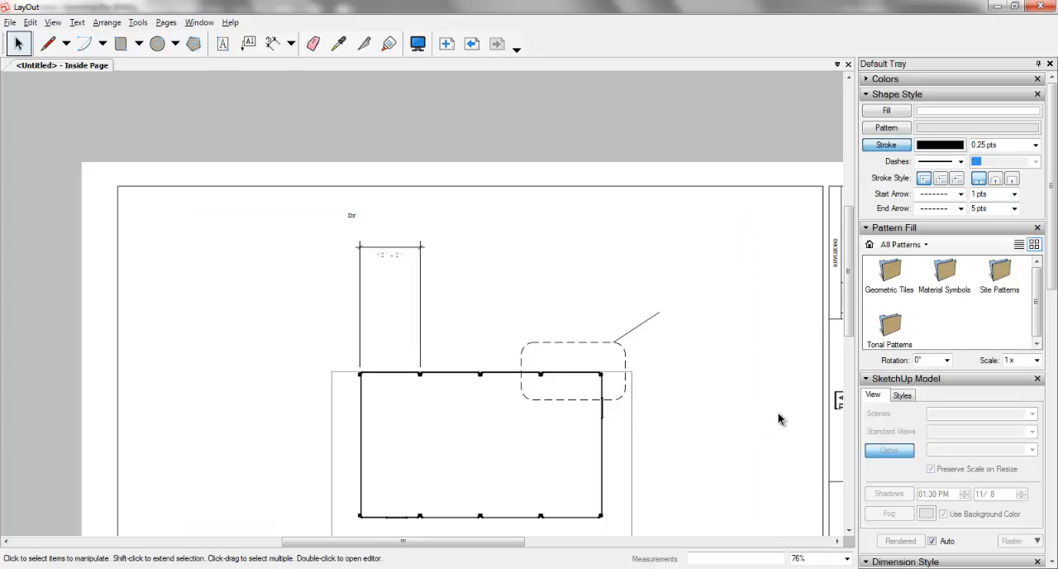
Step: Add the text label "Detail" at the free end of the diagonal leader line
key("t")
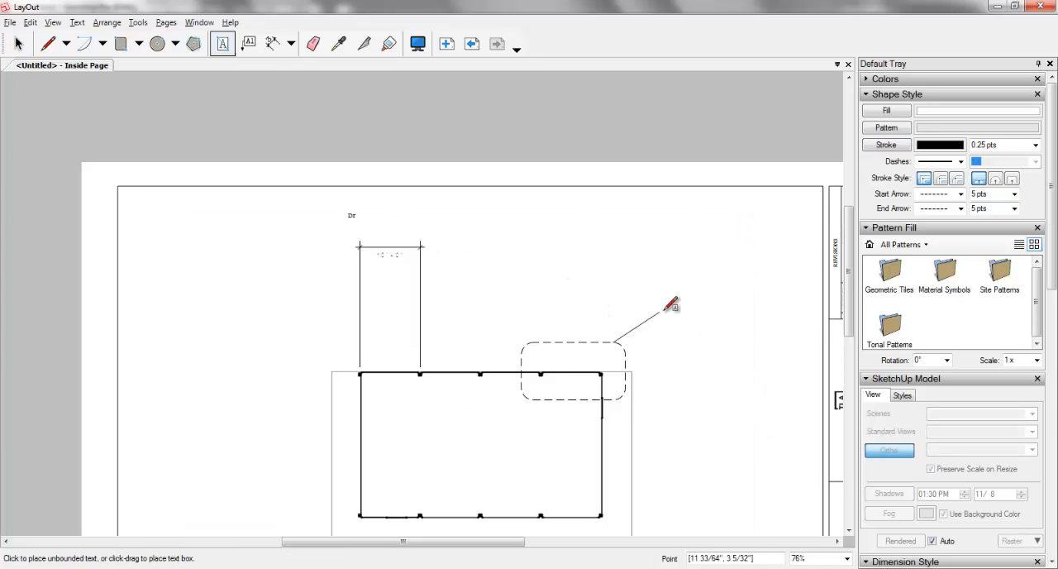
left_click(672, 309)
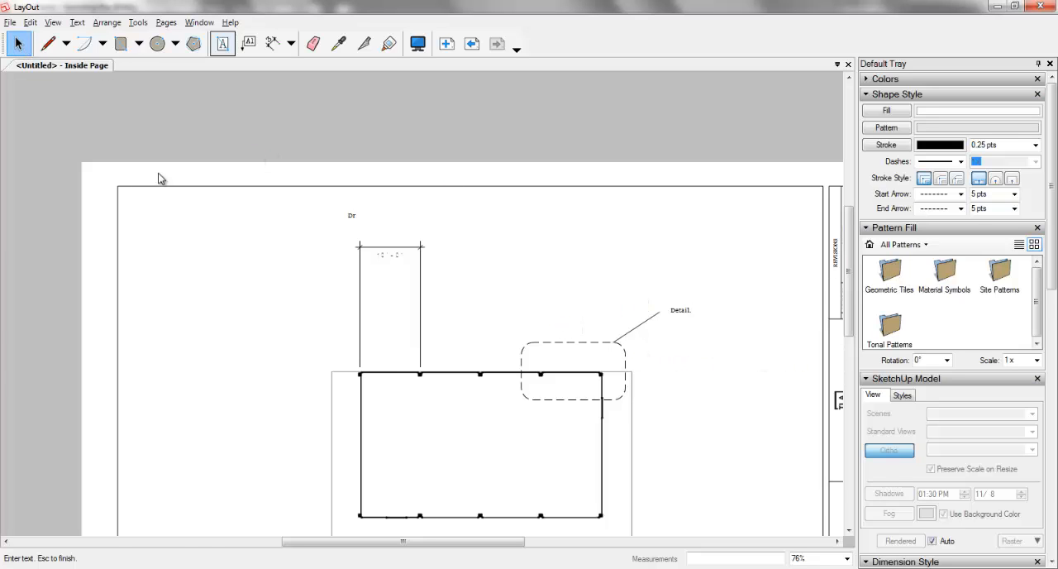
left_click(18, 44)
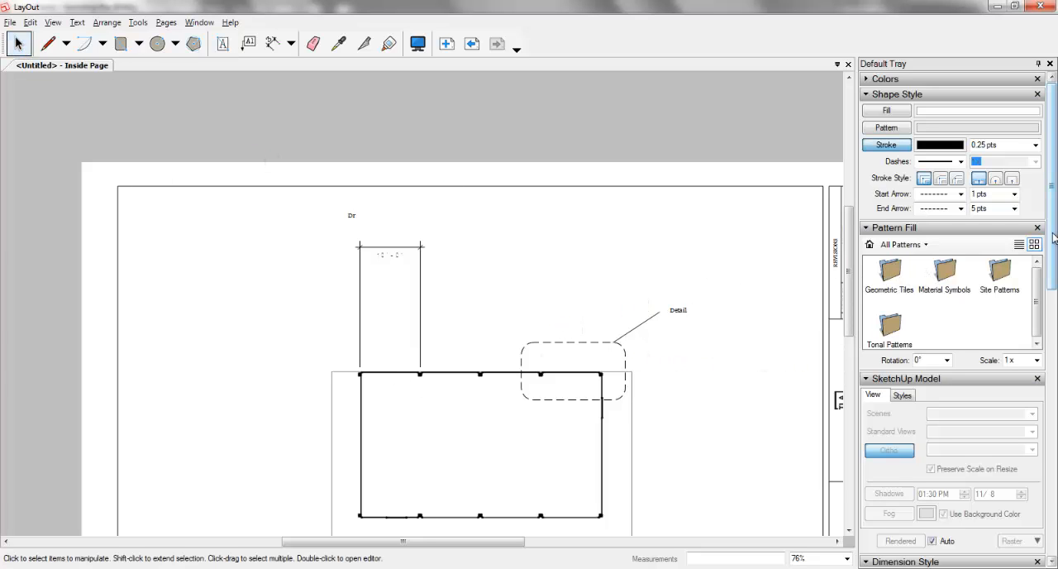
Step: Collapse the Text Style and Instructor sections of the tray
left_click_drag(1053, 237, 1053, 389)
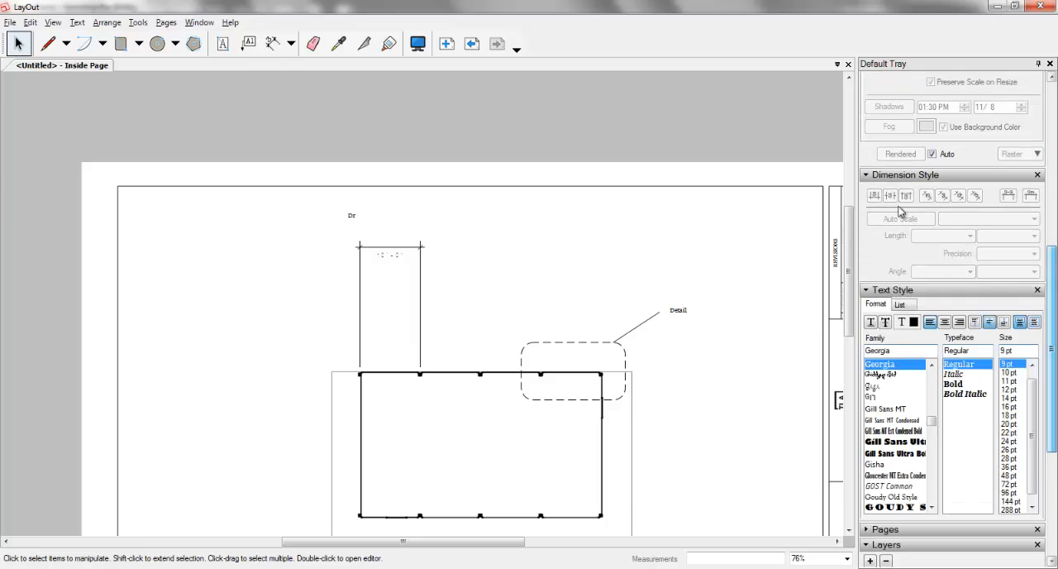
left_click(876, 292)
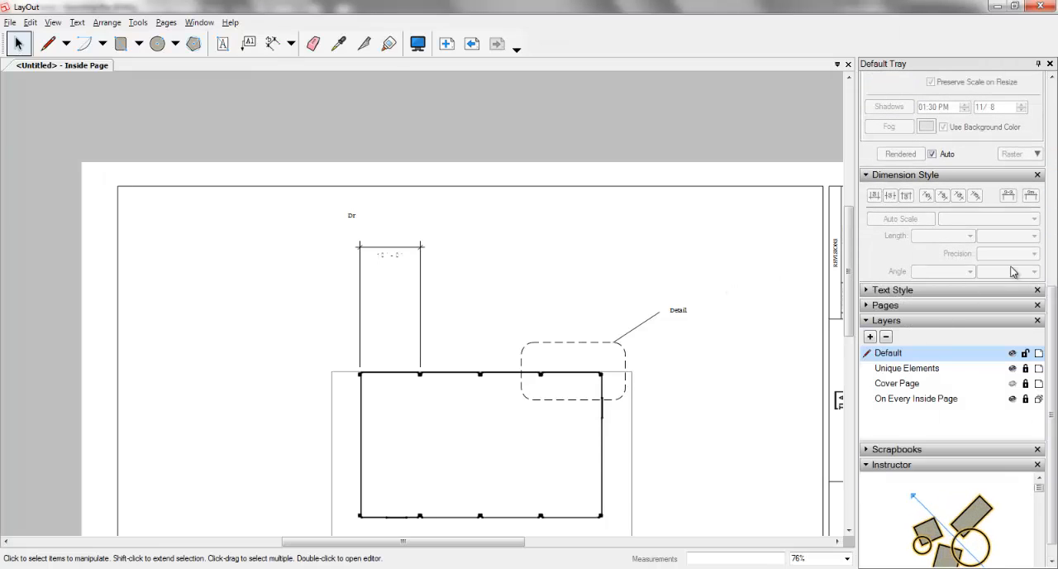
scroll(1055, 372, "down", 1)
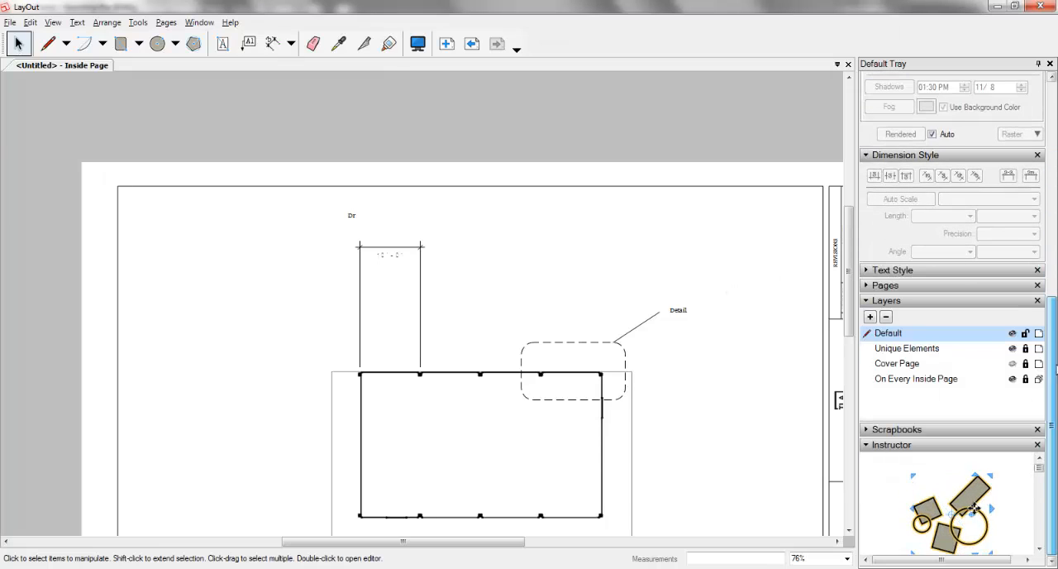
left_click(870, 445)
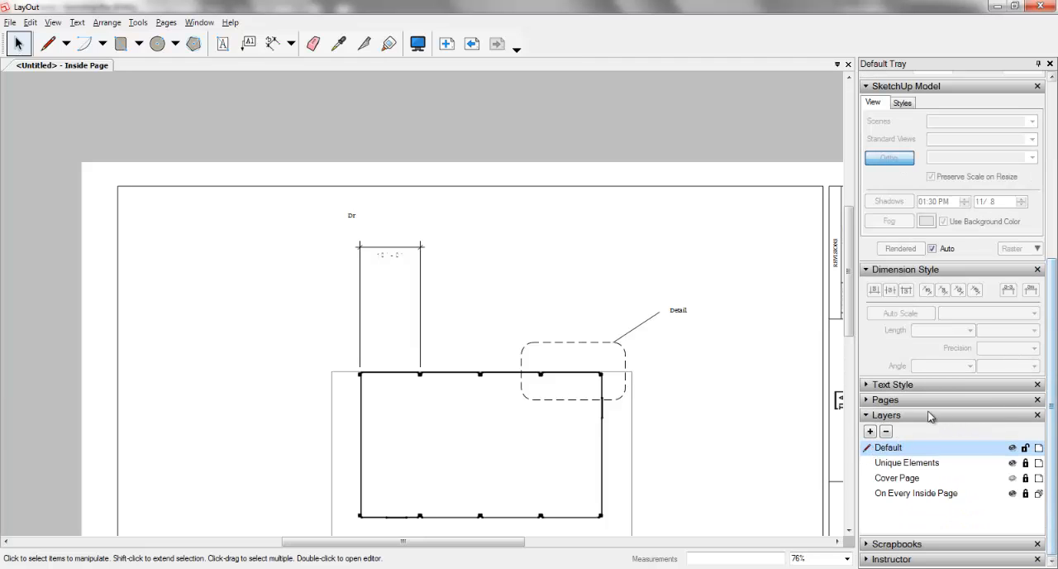
Step: Compare the Cover Page with the Inside Page, examining the title block and which layers are visible on each
left_click(902, 401)
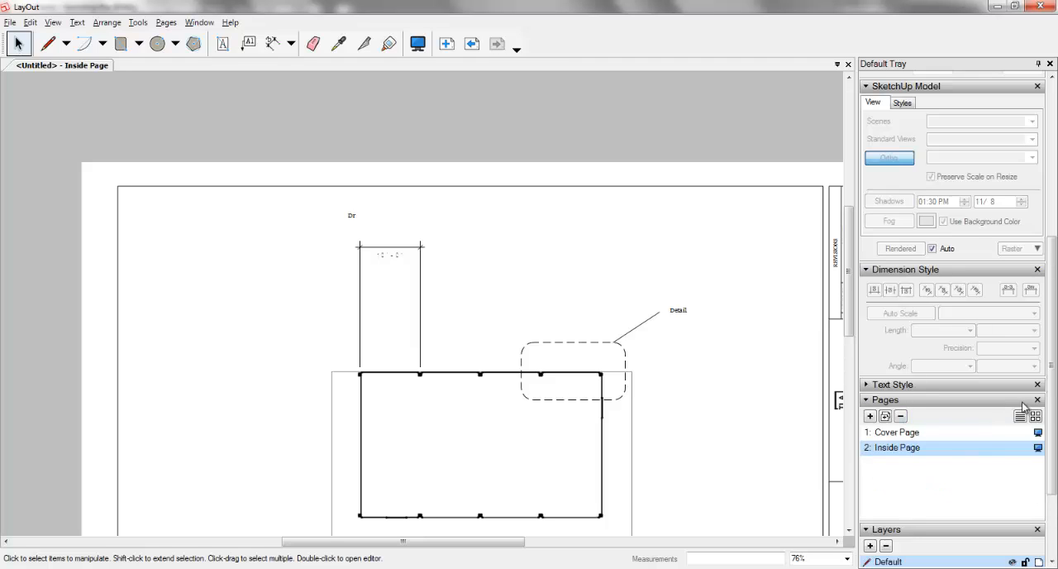
scroll(1054, 434, "down", 2)
left_click_drag(1055, 434, 1052, 457)
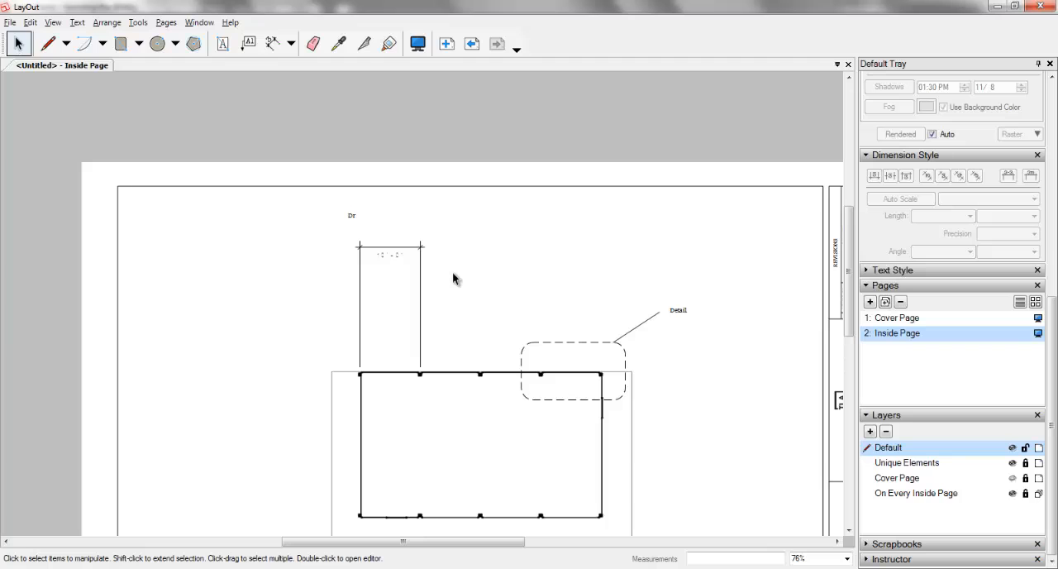
scroll(315, 241, "down", 5)
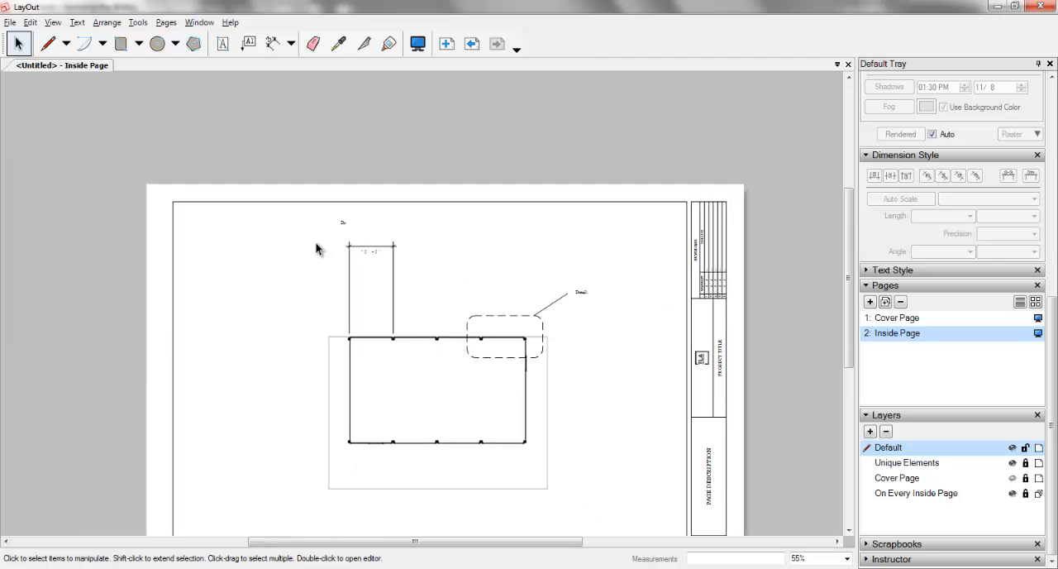
scroll(315, 241, "down", 1)
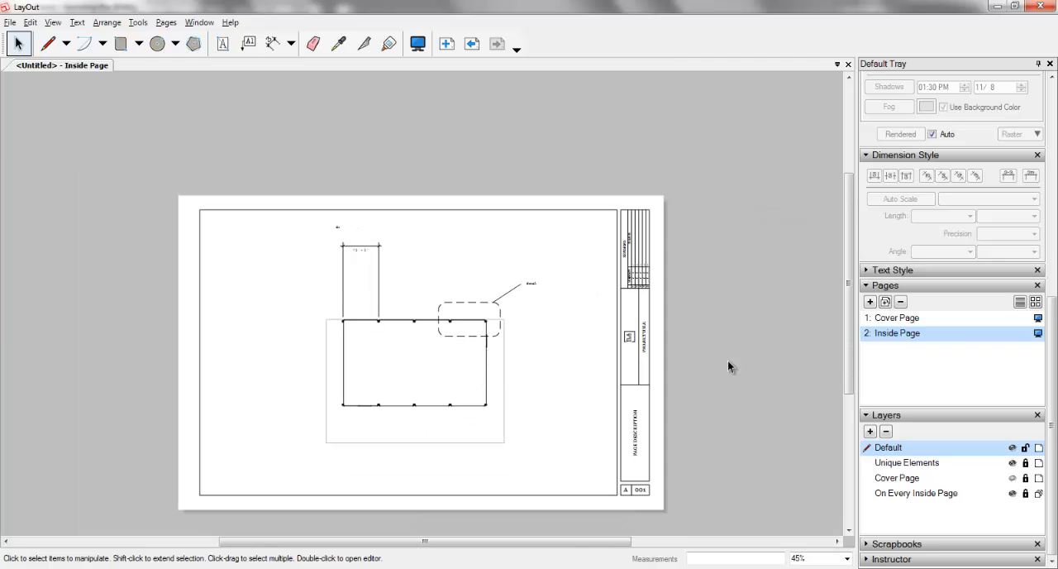
left_click(926, 319)
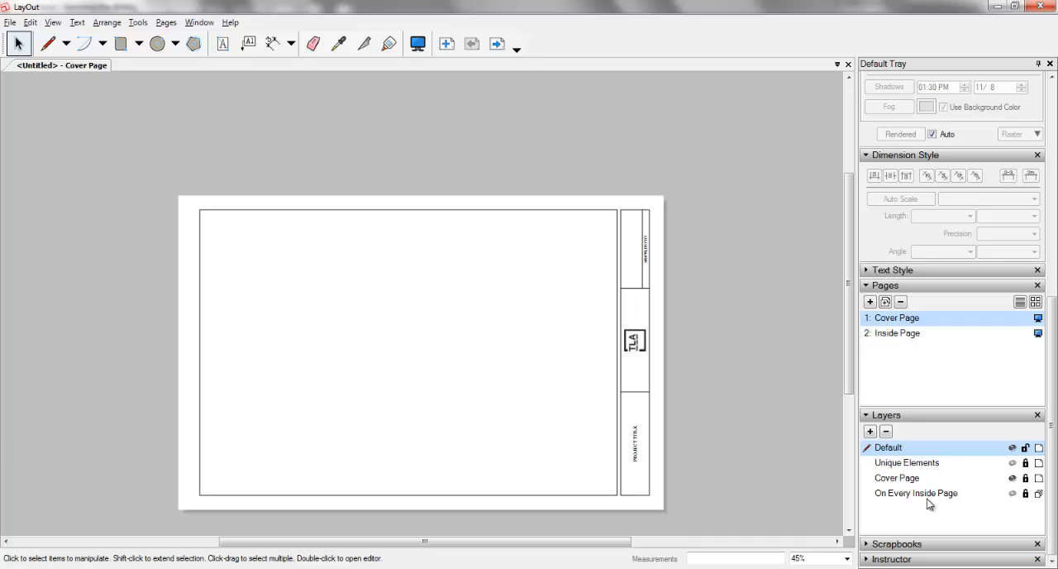
left_click(905, 334)
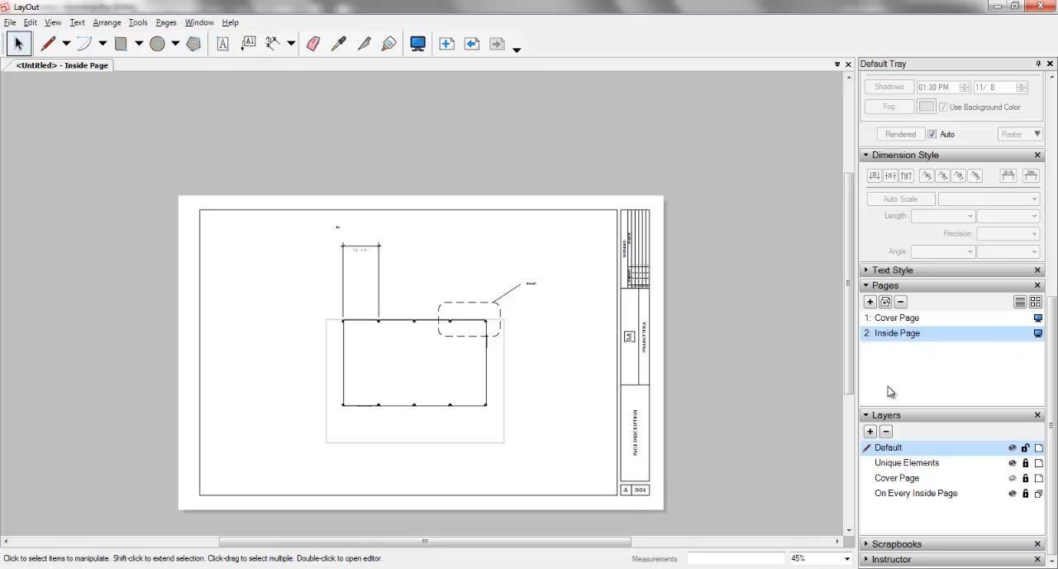
left_click(894, 318)
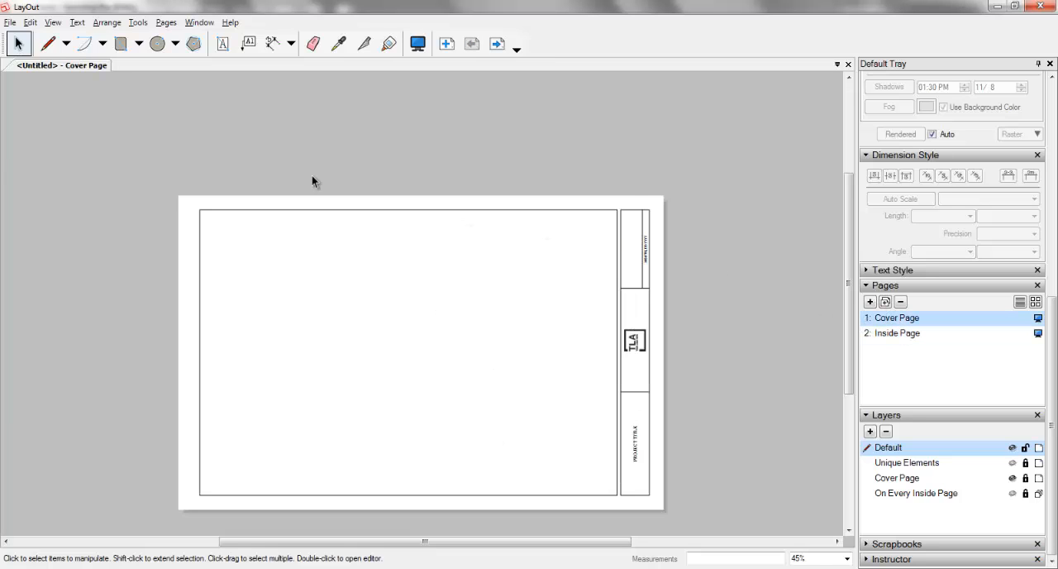
Step: Look through the default templates offered for a new document, including the title block ones, without opening any
left_click(10, 22)
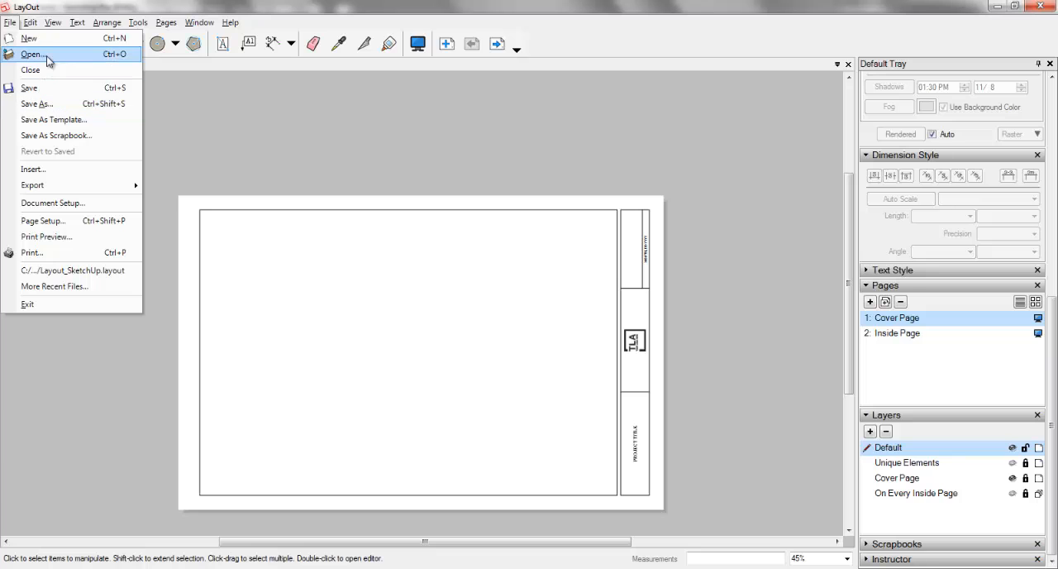
left_click(43, 40)
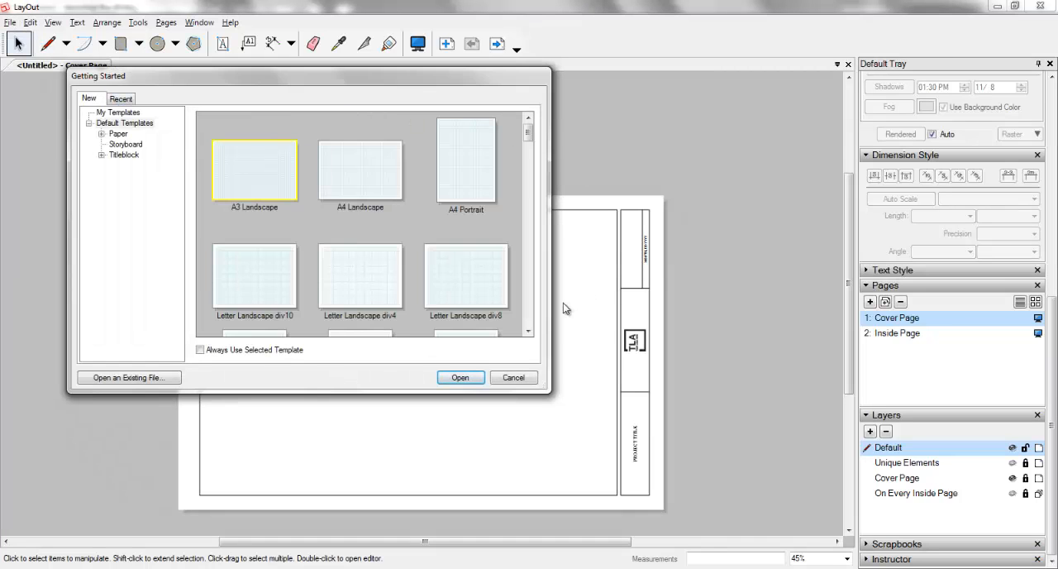
left_click_drag(530, 133, 529, 319)
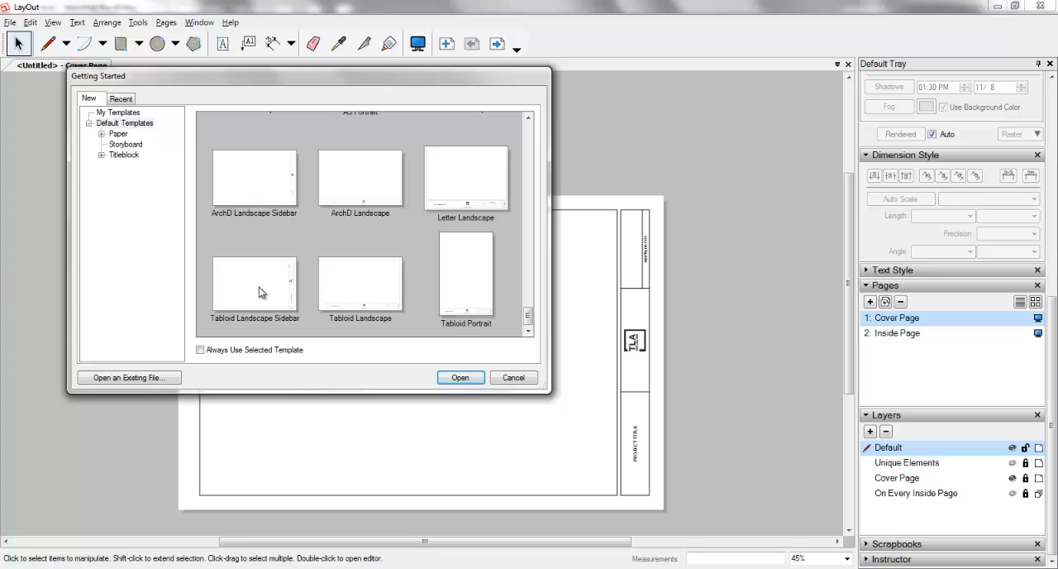
left_click(513, 378)
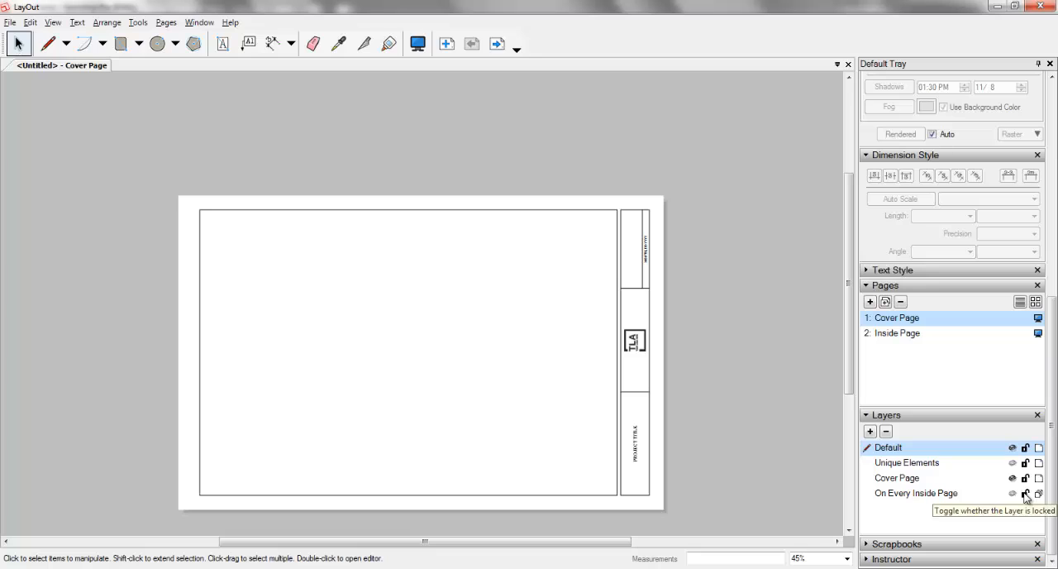
Step: Relink the cover page's title block logo reference to the image You.jpg in the document setup
left_click(637, 342)
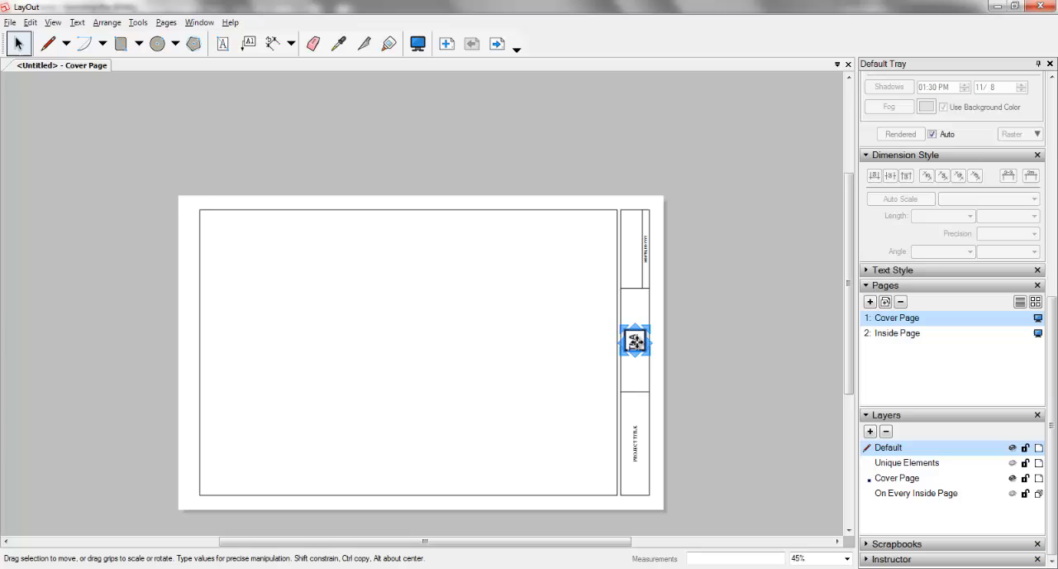
left_click(10, 23)
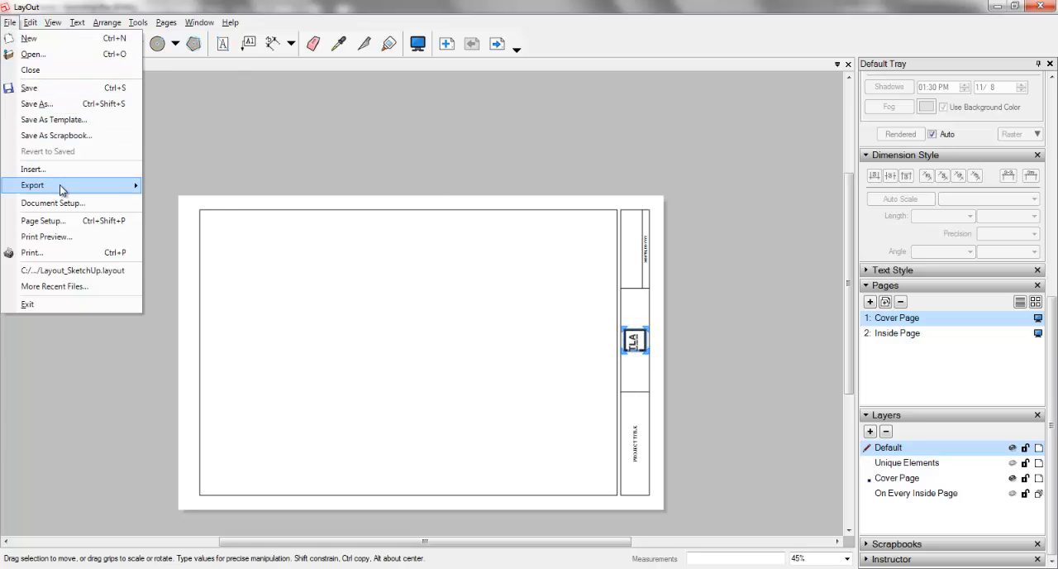
left_click(82, 203)
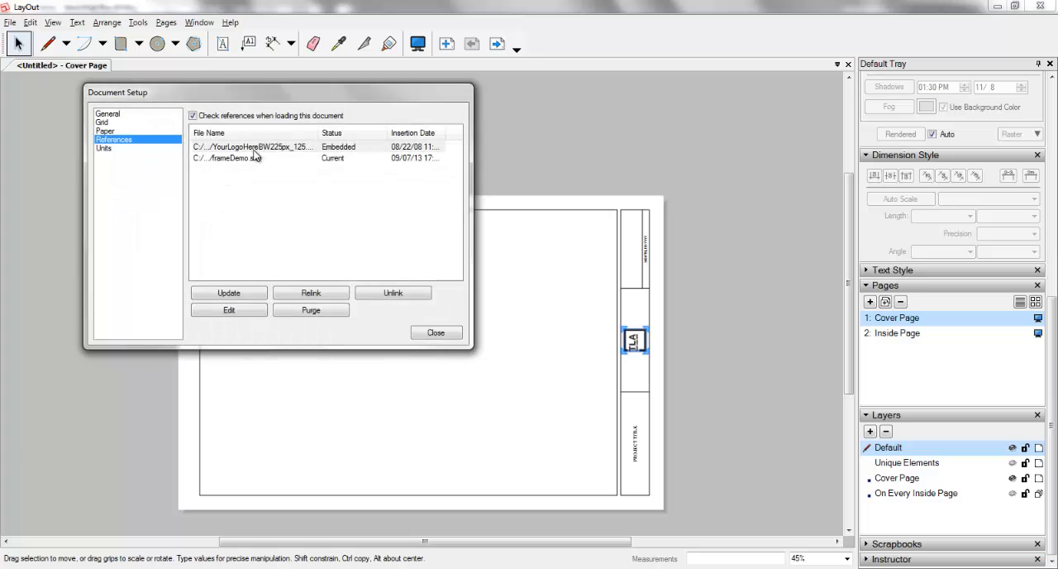
left_click(260, 149)
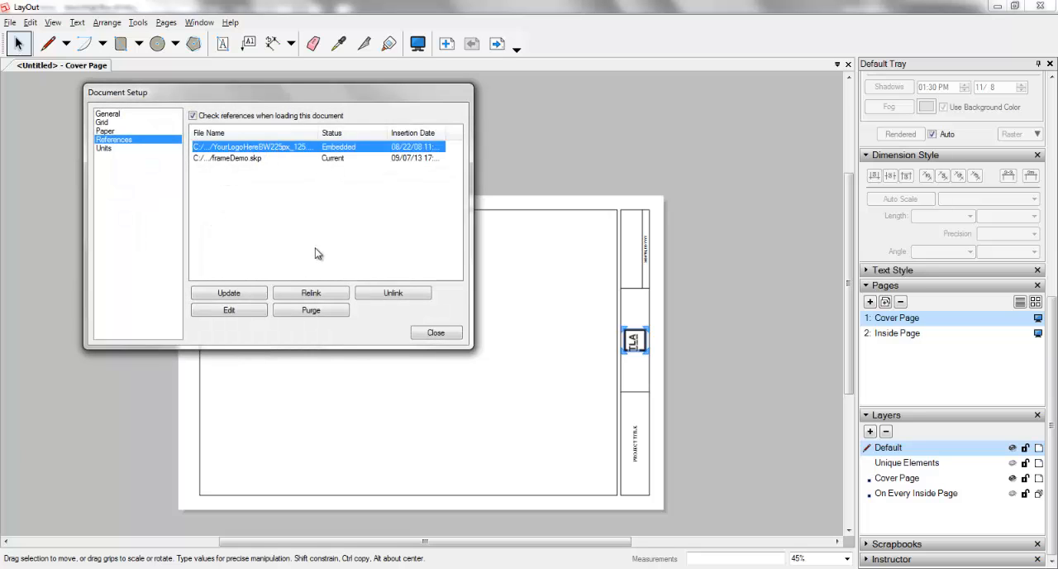
left_click(312, 294)
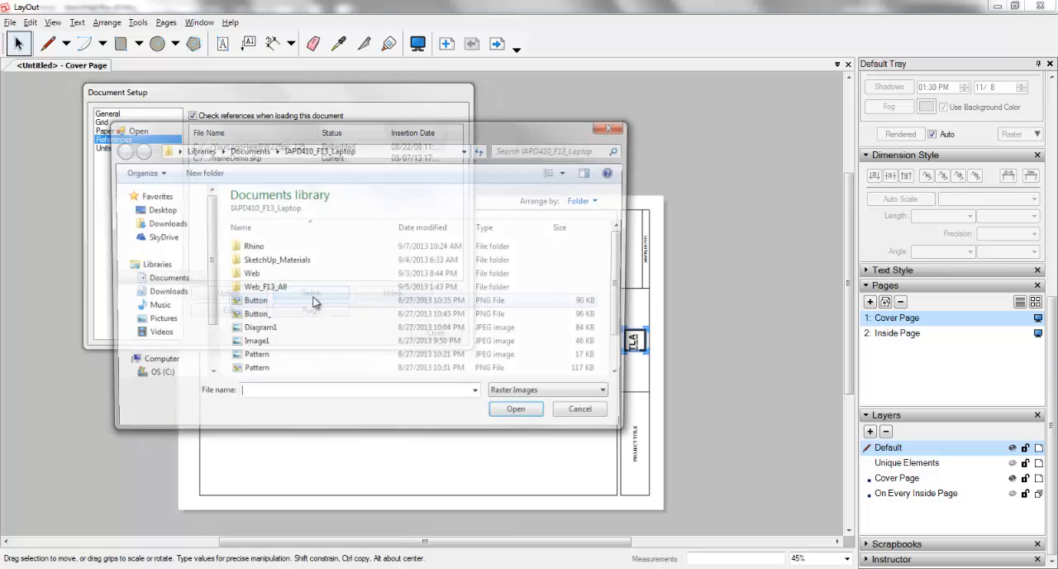
left_click(264, 344)
scroll(616, 303, "down", 1)
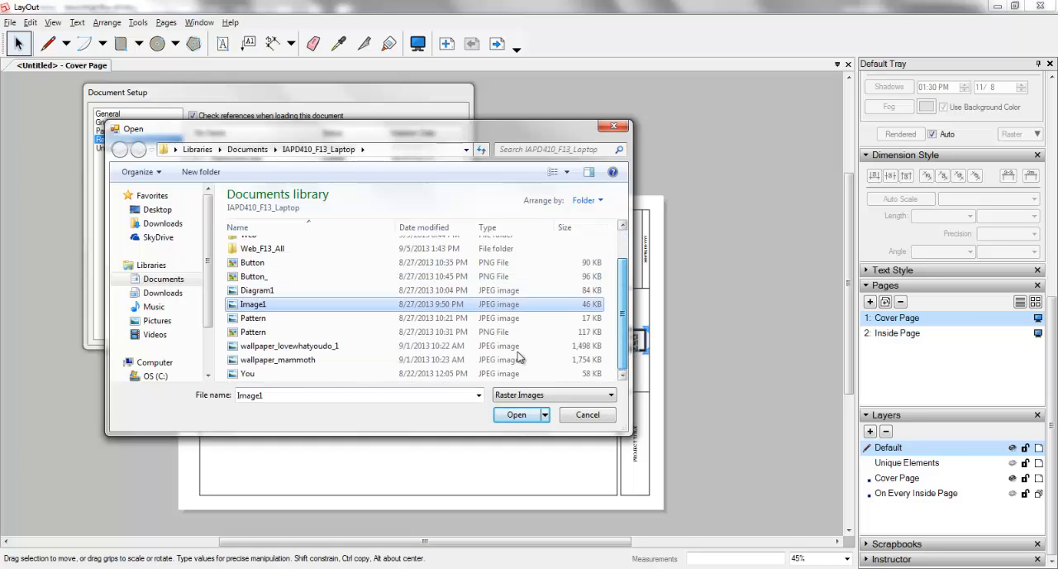
left_click(267, 376)
double_click(267, 376)
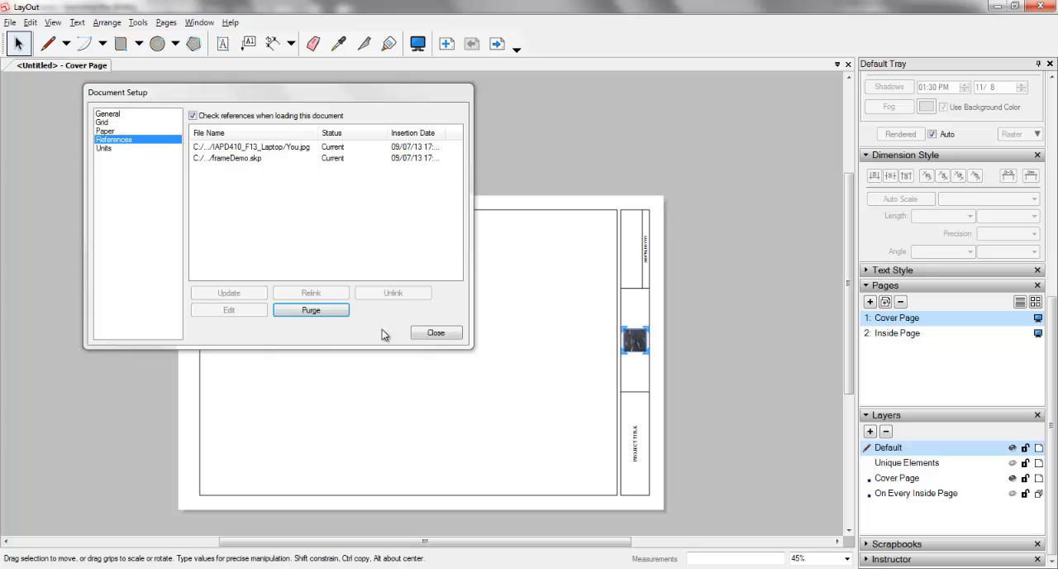
left_click(435, 333)
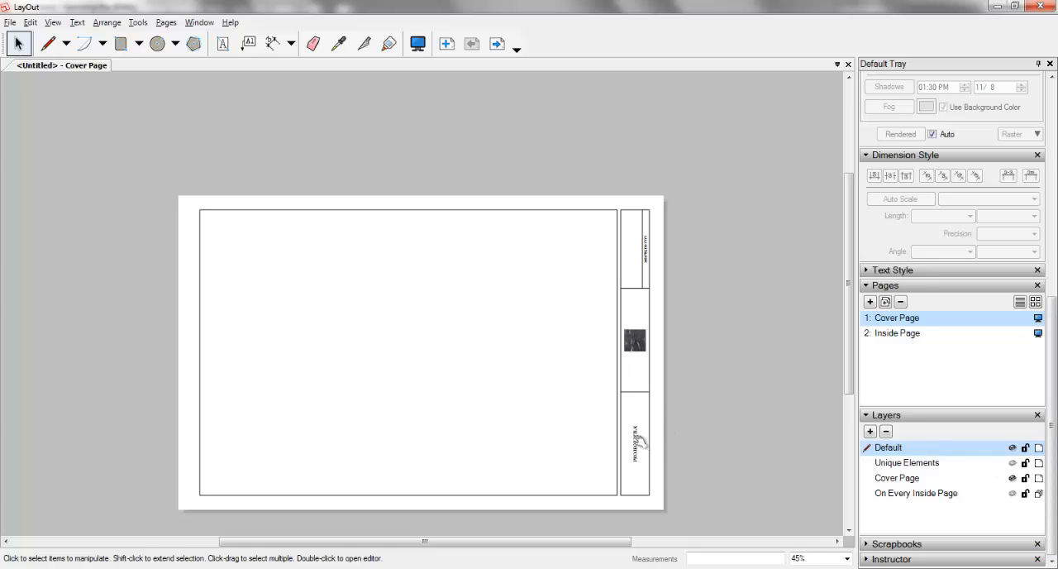
Step: Replace the project title text in the cover page's title block with "Form VS Play"
double_click(635, 442)
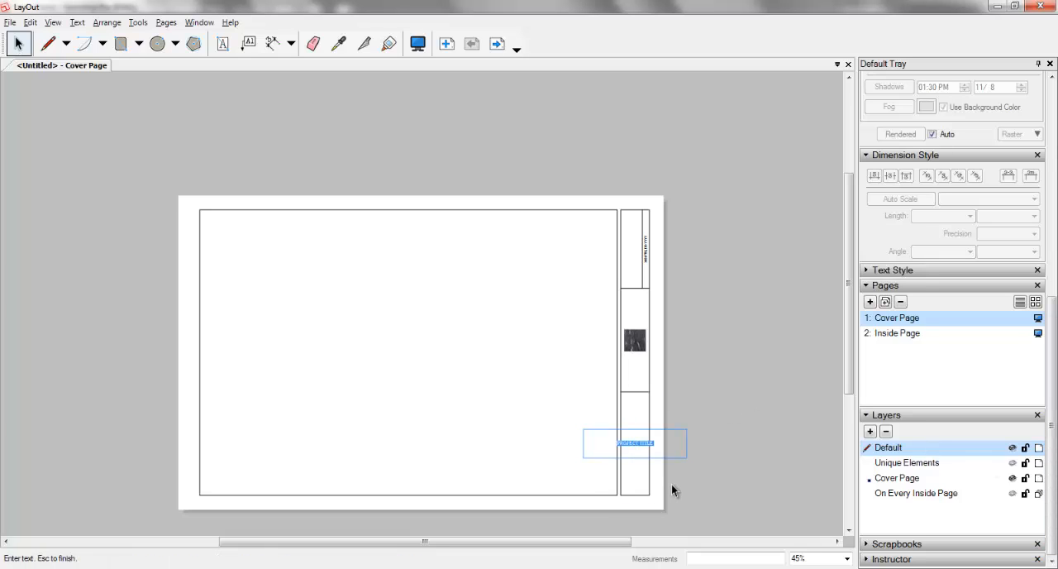
type("Form VS Play")
Step: Set the project title text to 26 pt and finish editing it
key("shift+Left")
key("shift+Left")
key("shift+Left")
key("shift+Left")
key("shift+Left")
key("shift+Left")
key("shift+Left")
key("shift+Left")
key("shift+Left")
key("shift+Left")
left_click(897, 273)
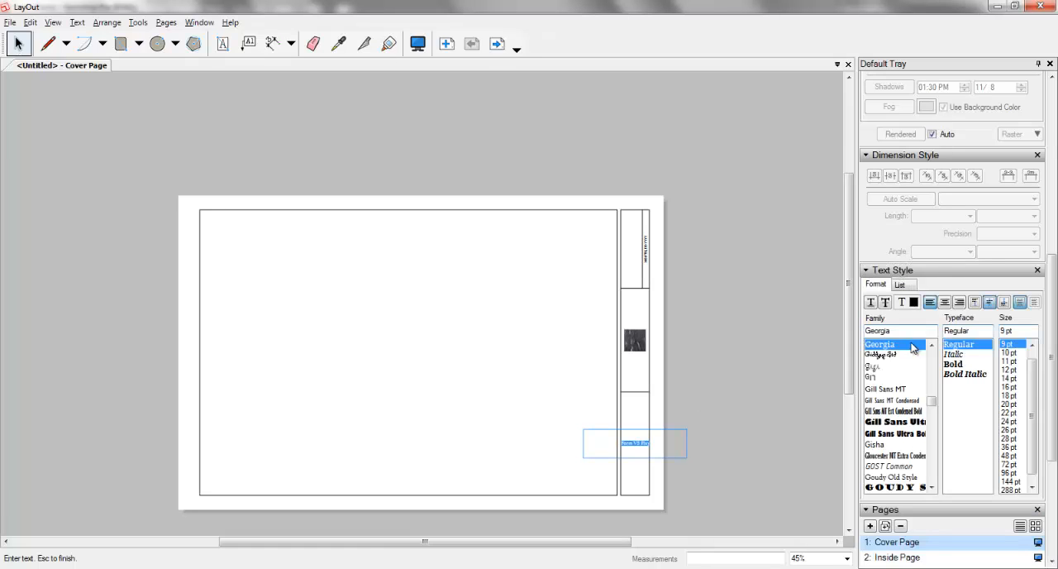
left_click(1018, 405)
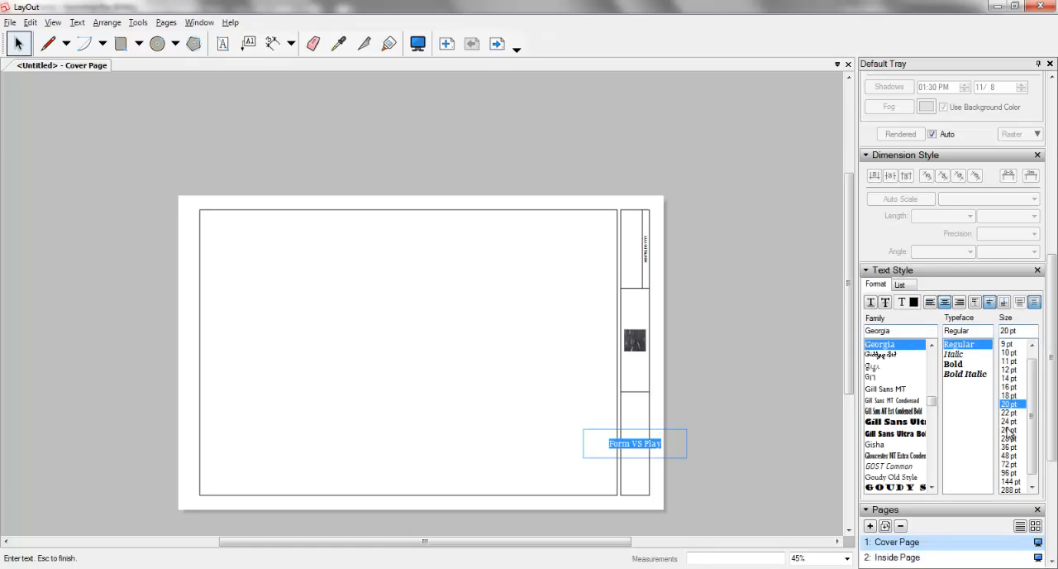
left_click(1011, 430)
left_click(732, 395)
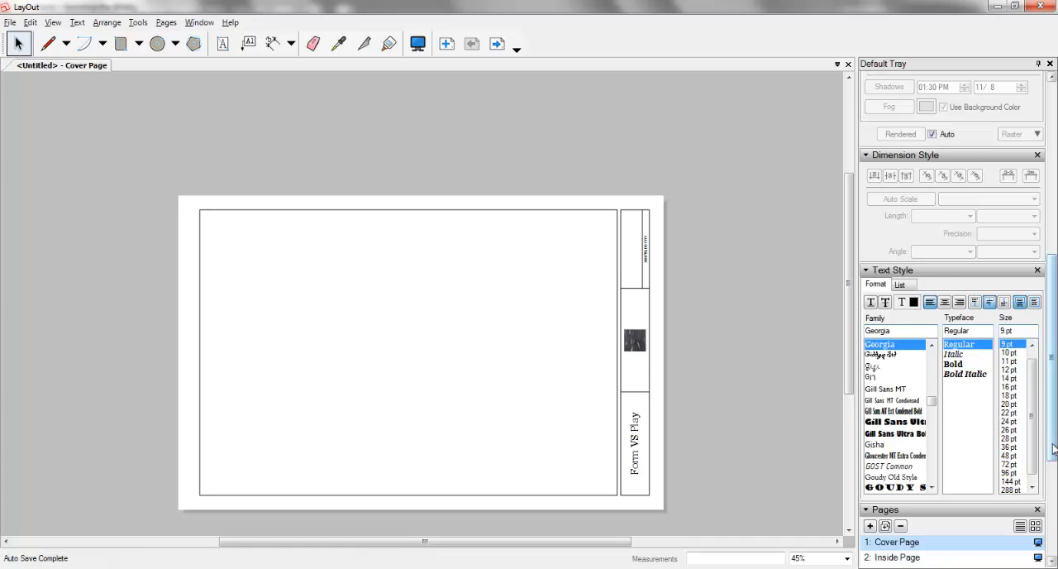
Step: Lock the Unique Elements, Cover Page and On Every Inside Page layers again
left_click_drag(1053, 443, 1056, 540)
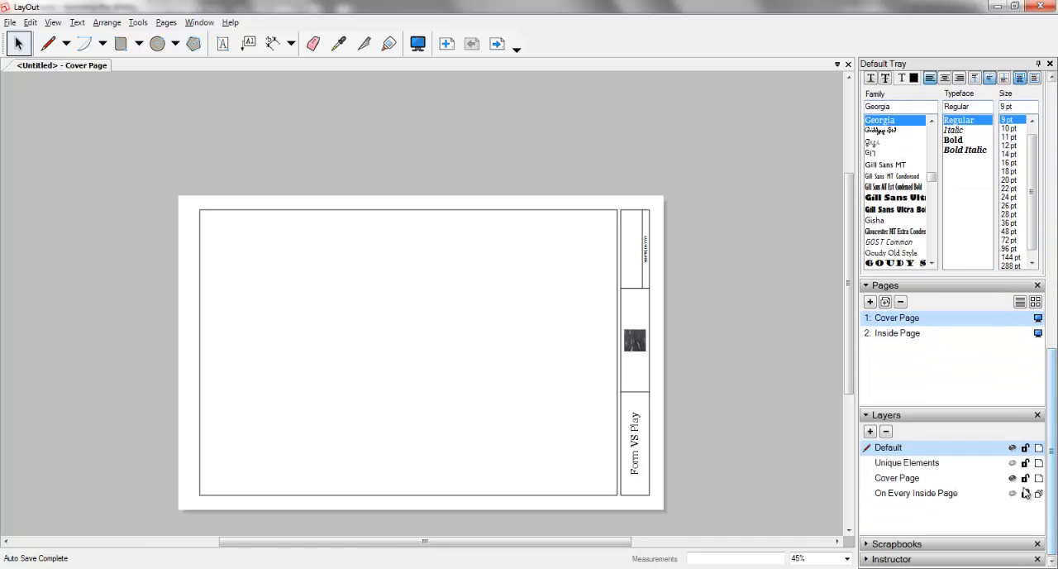
left_click(1026, 463)
left_click(1026, 478)
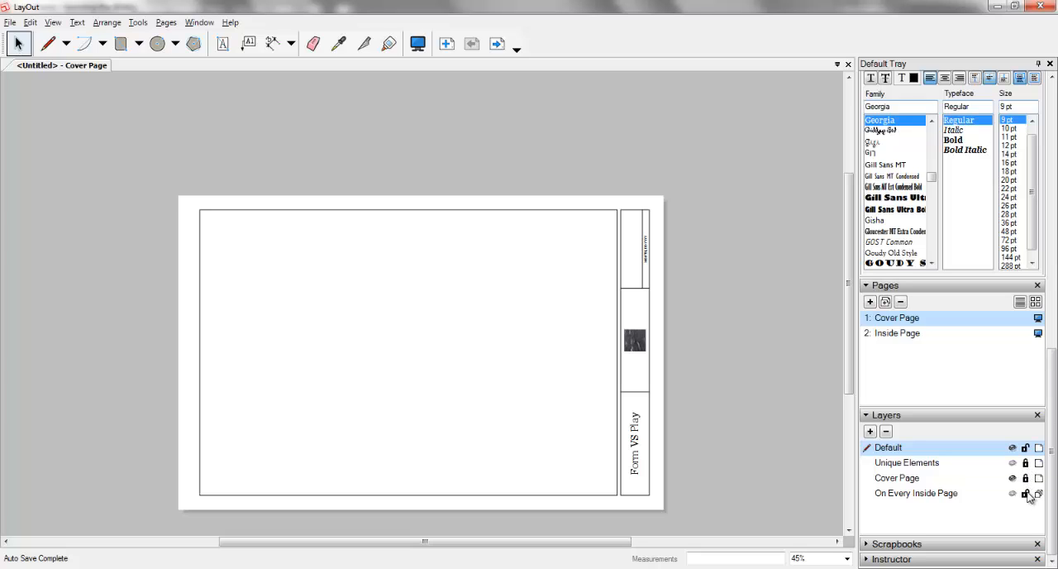
Step: Add a new page directly after the Inside Page
left_click(912, 328)
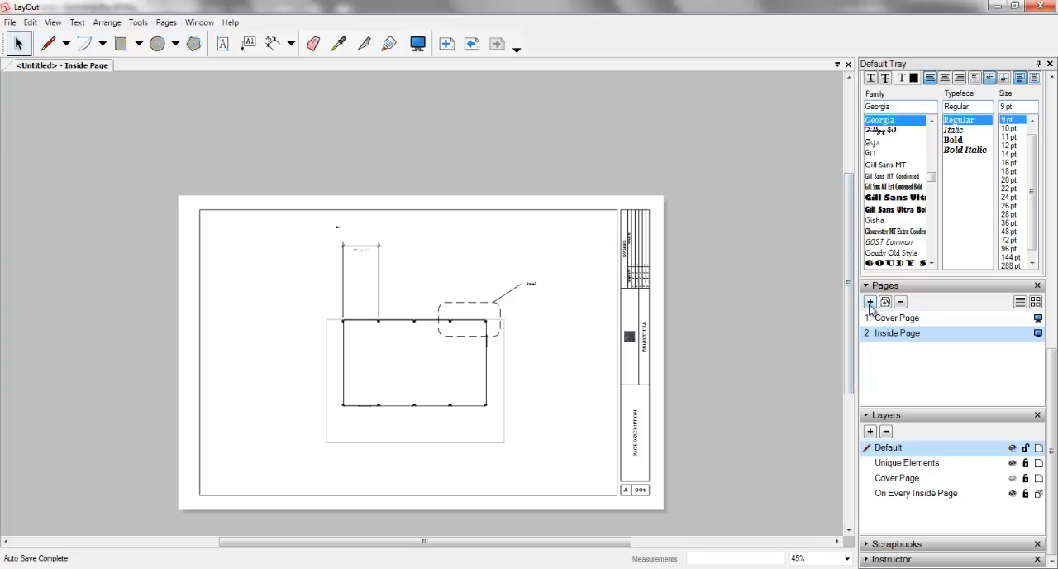
left_click(871, 303)
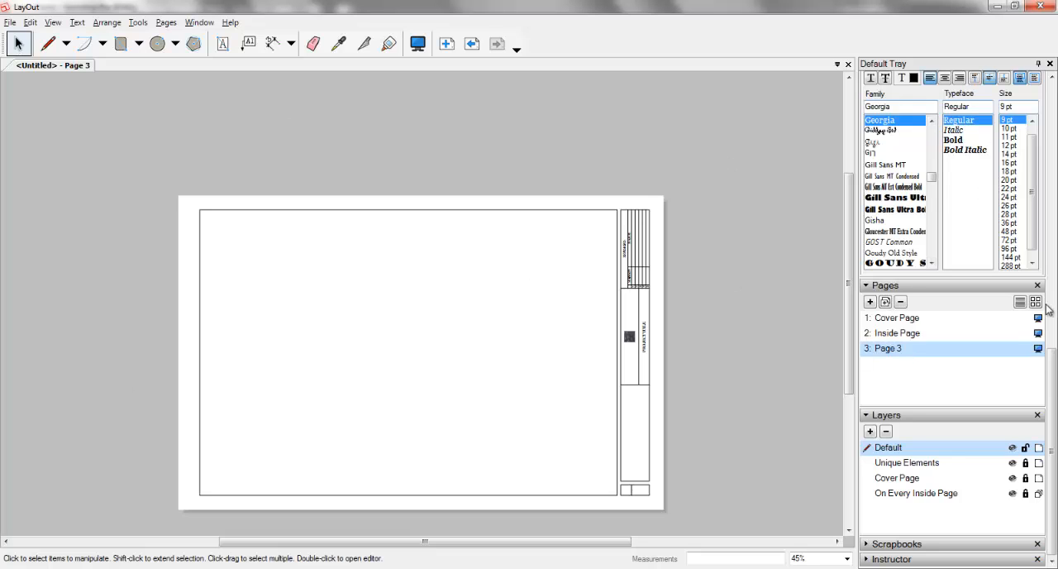
Step: Review the SketchUp Model view and style settings and the text style settings, collapsing the Pattern Fill section
left_click_drag(1046, 355, 1043, 120)
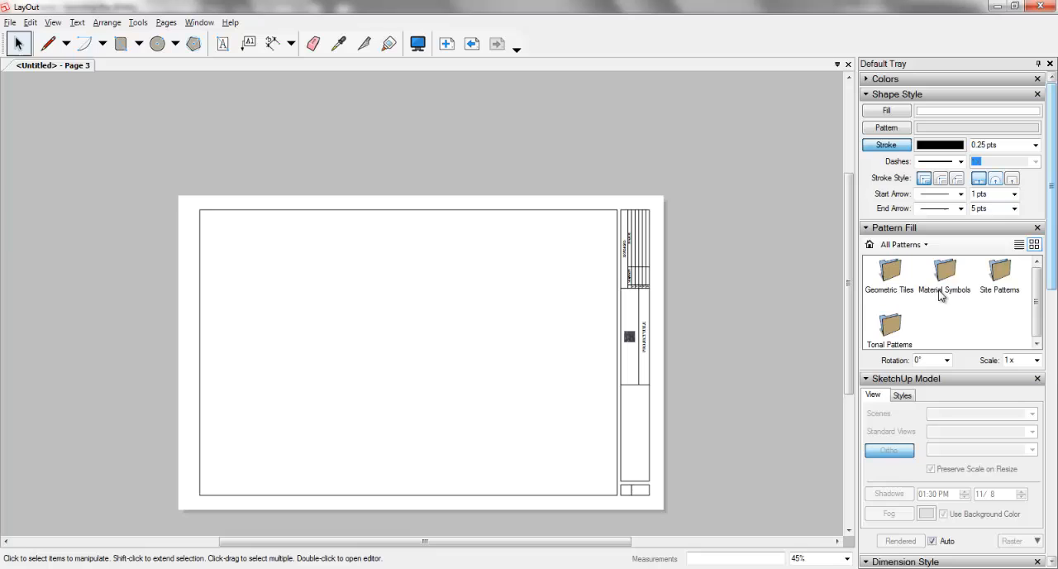
left_click(927, 379)
left_click(922, 380)
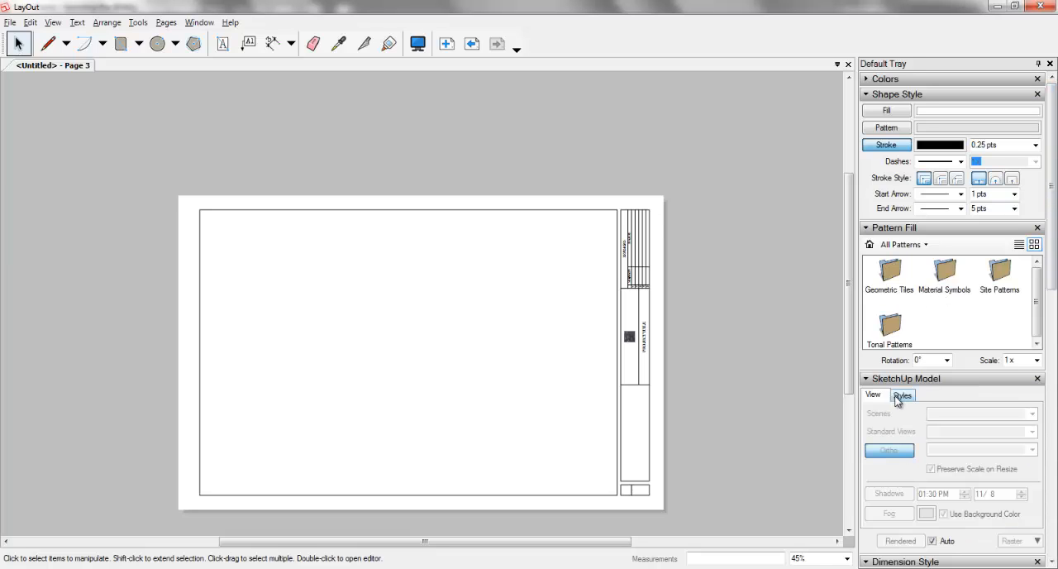
left_click(901, 396)
left_click(875, 396)
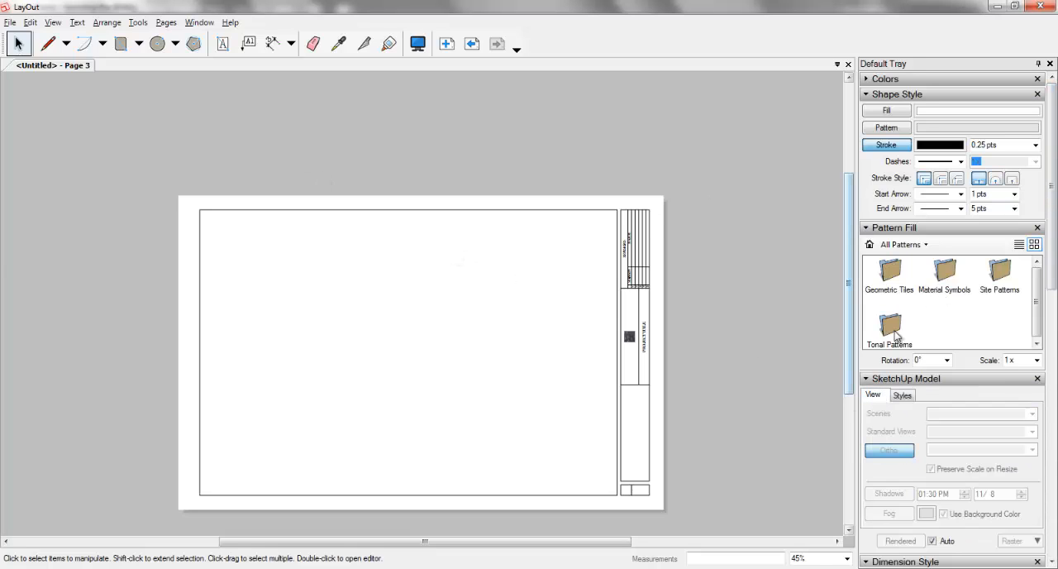
left_click(959, 235)
left_click(893, 538)
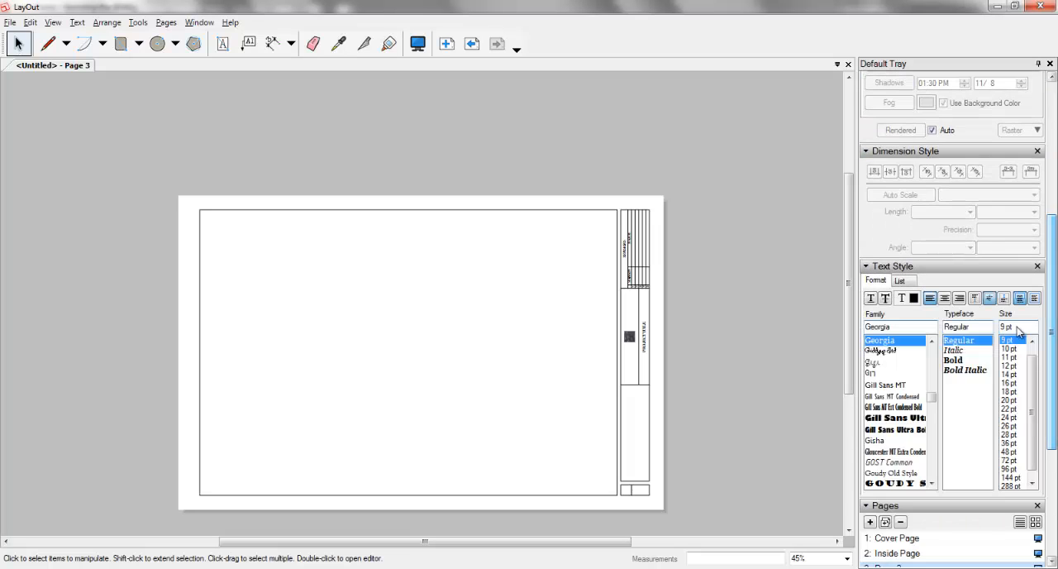
scroll(931, 430, "down", 3)
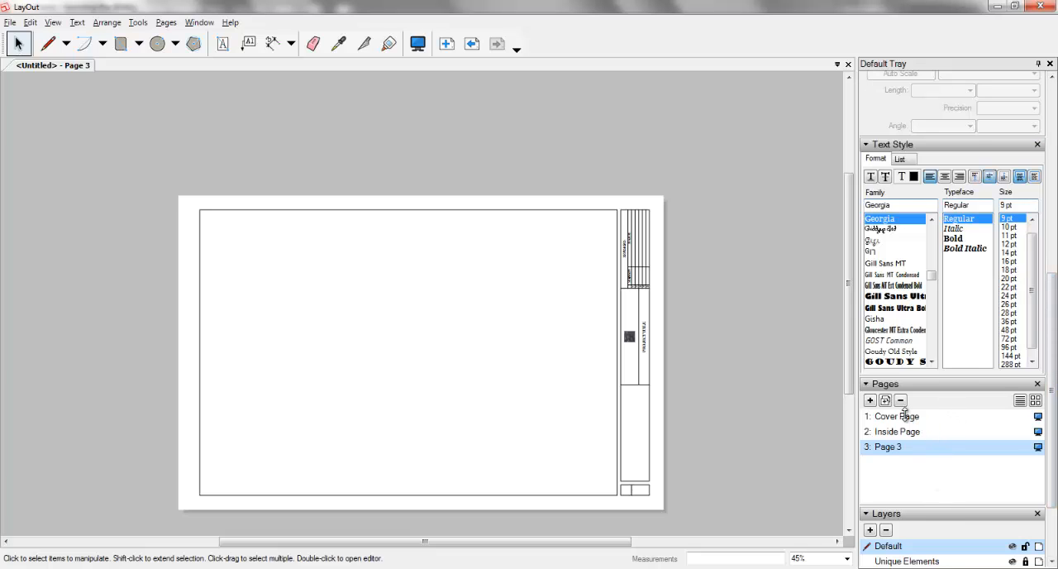
Step: Copy the SketchUp model viewport from the Inside Page and paste it onto Page 3
left_click(905, 416)
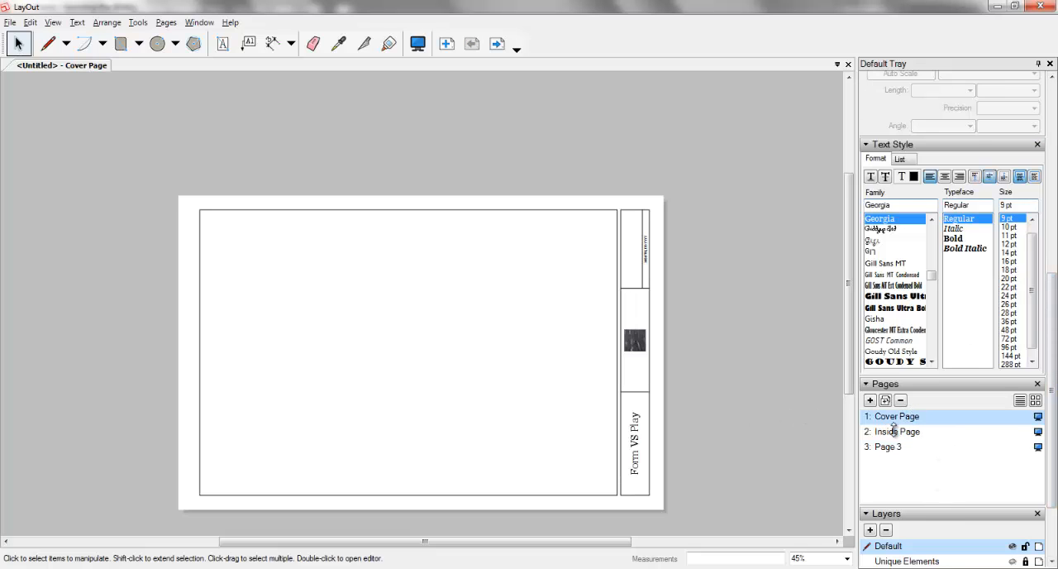
left_click(896, 434)
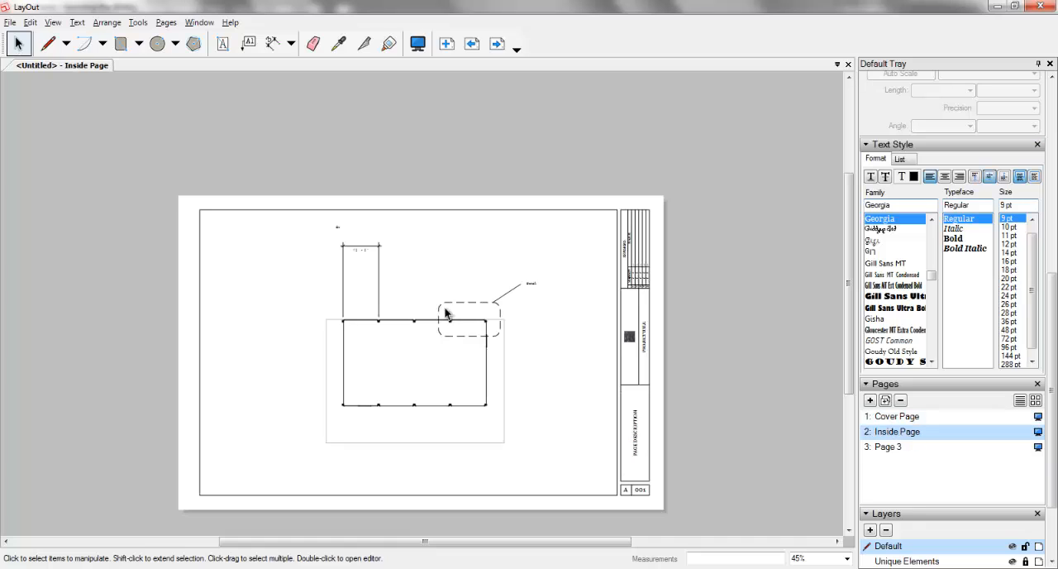
left_click(383, 324)
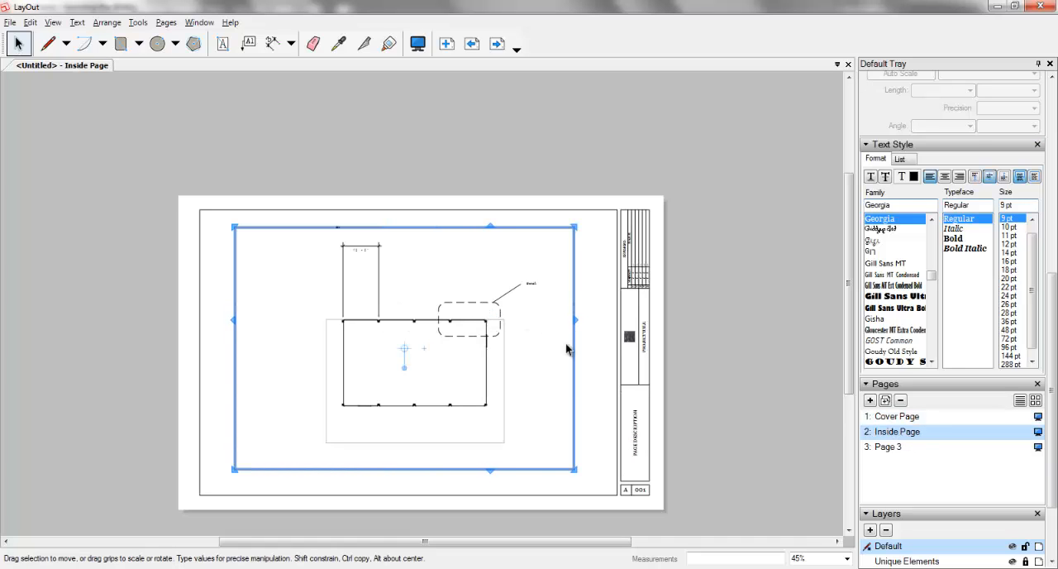
left_click(889, 447)
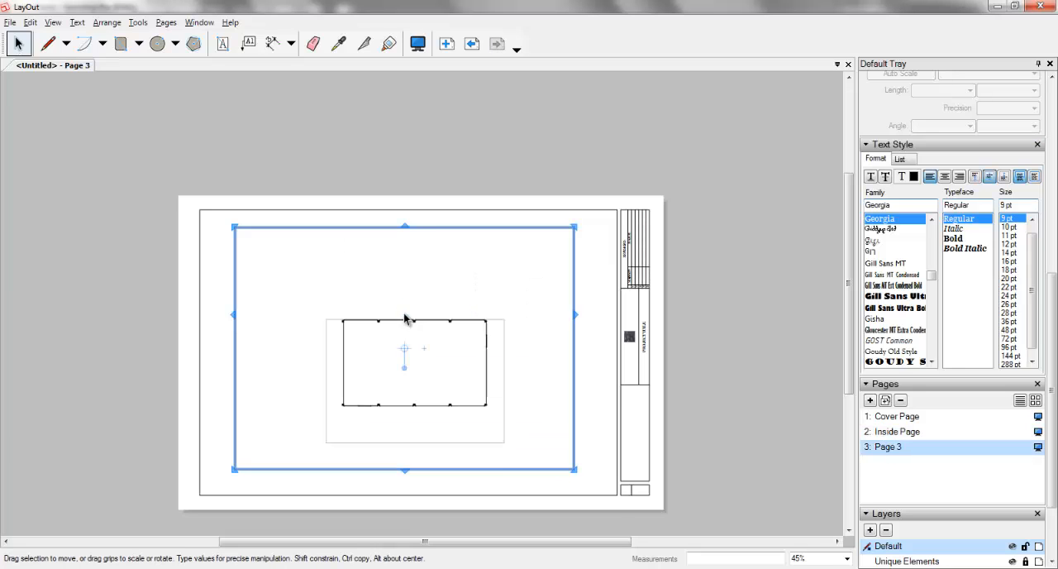
Step: Switch the pasted model viewport on Page 3 to Scene 4
scroll(1043, 182, "up", 5)
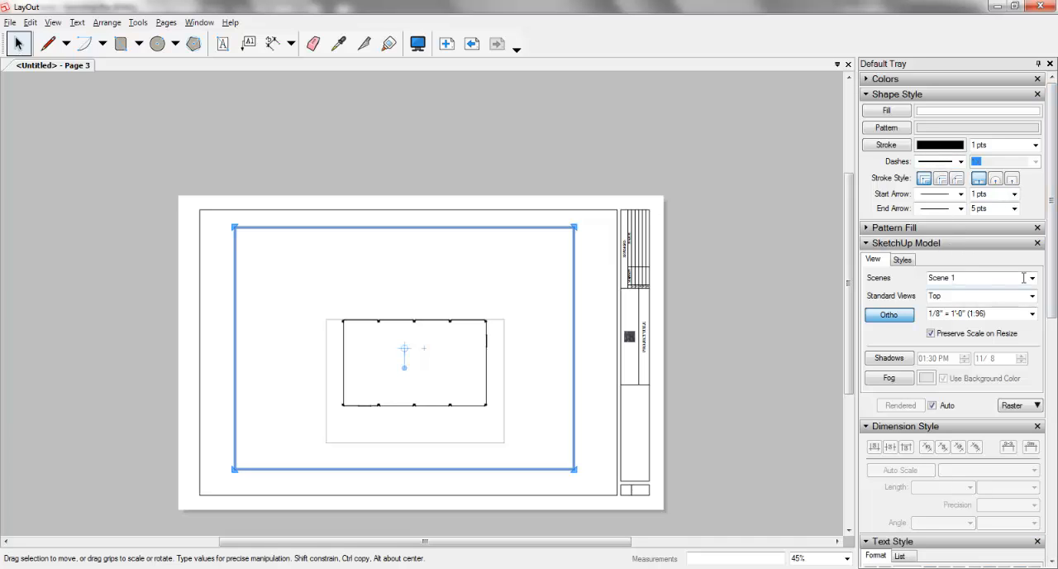
left_click(1024, 278)
left_click(974, 333)
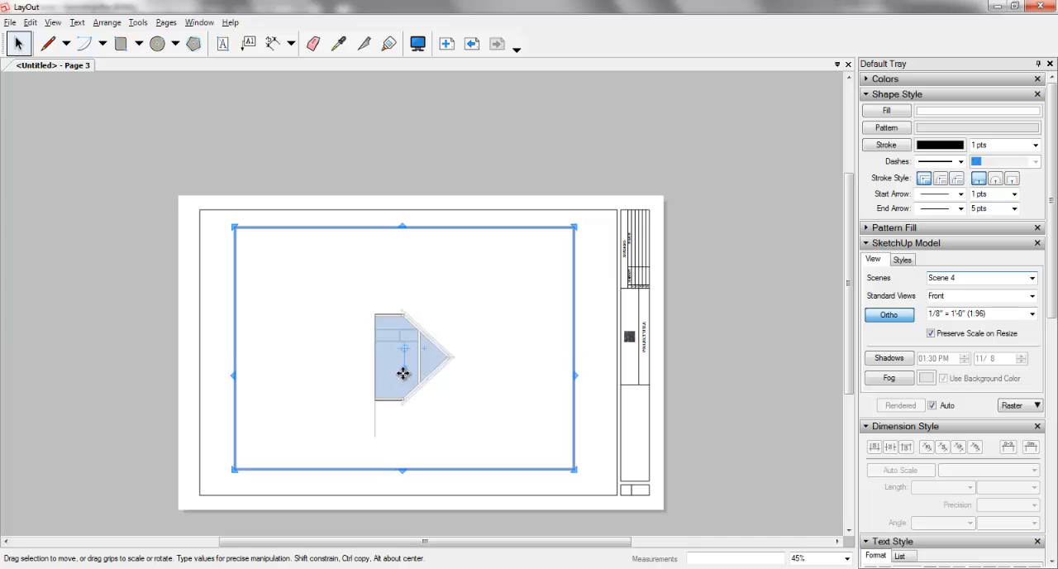
Step: Rotate the model viewport a quarter turn so the house stands upright, and move it to the page's lower-left area
left_click_drag(405, 373, 558, 354)
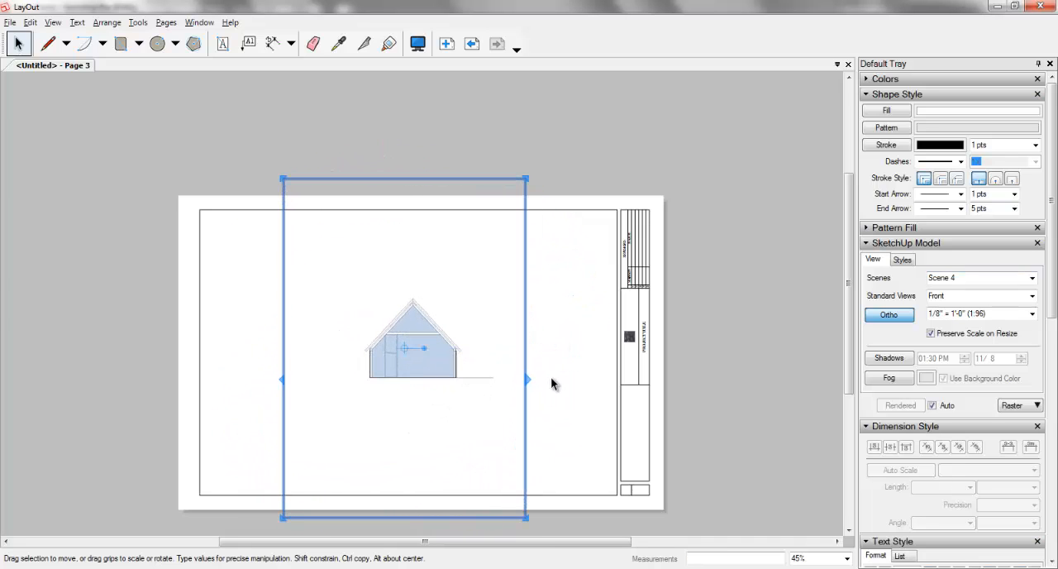
left_click(161, 292)
mouse_move(436, 344)
left_mouse_down()
mouse_move(288, 432)
mouse_move(311, 416)
left_mouse_up()
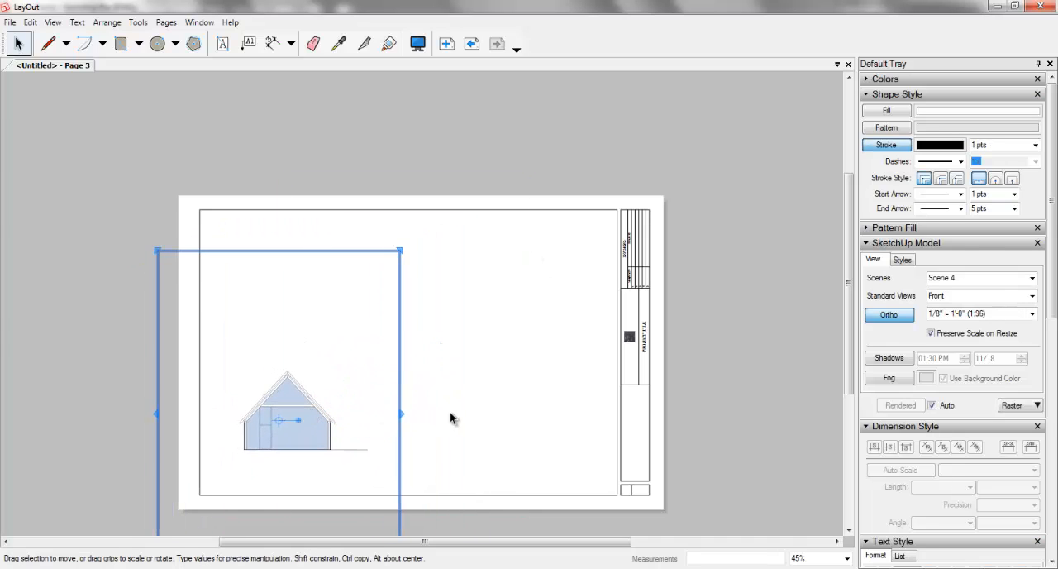
left_click(482, 370)
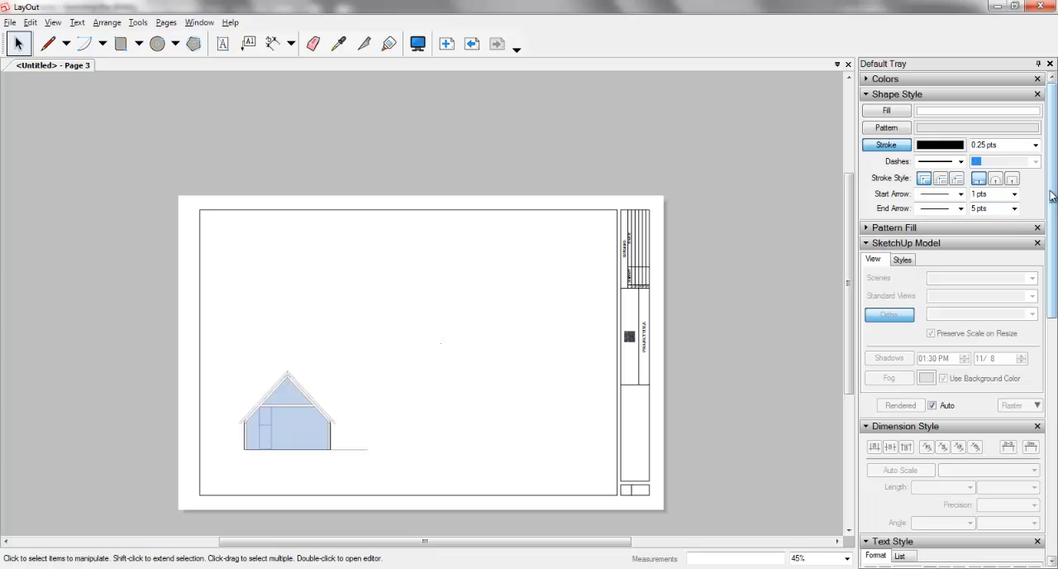
left_click_drag(1054, 203, 1046, 417)
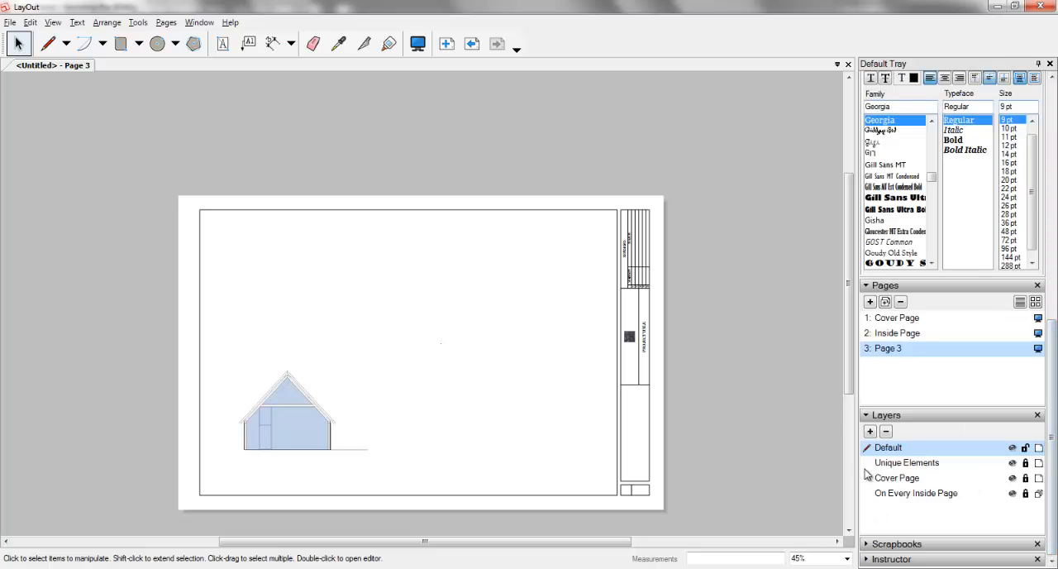